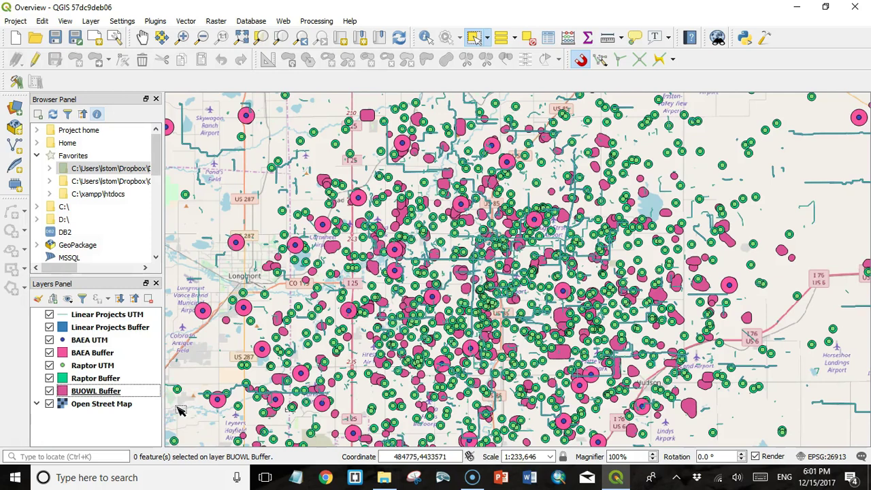
Step: Check that Data Plotly is enabled in the plugin manager, then close the manager
click(177, 430)
click(229, 326)
click(219, 329)
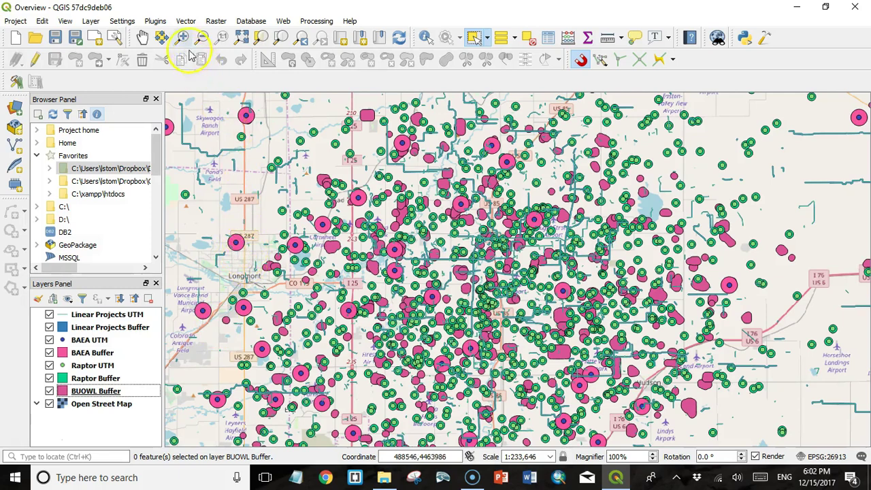
click(157, 23)
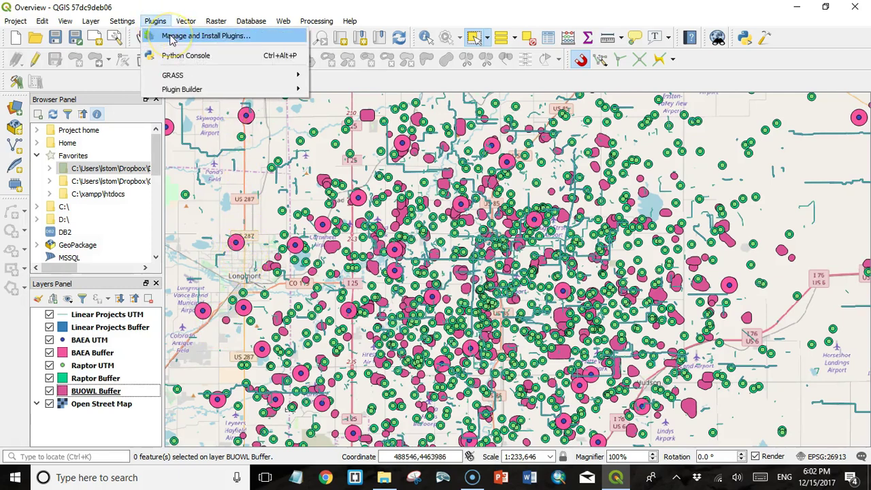
click(172, 37)
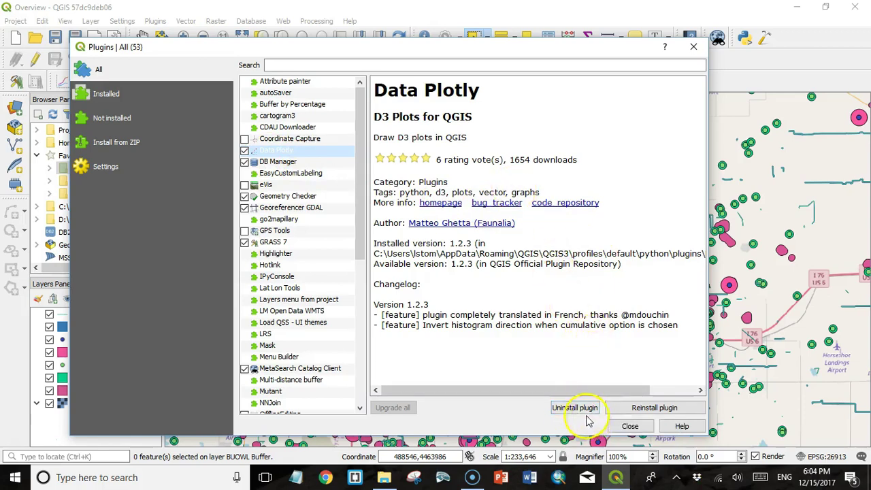
click(630, 427)
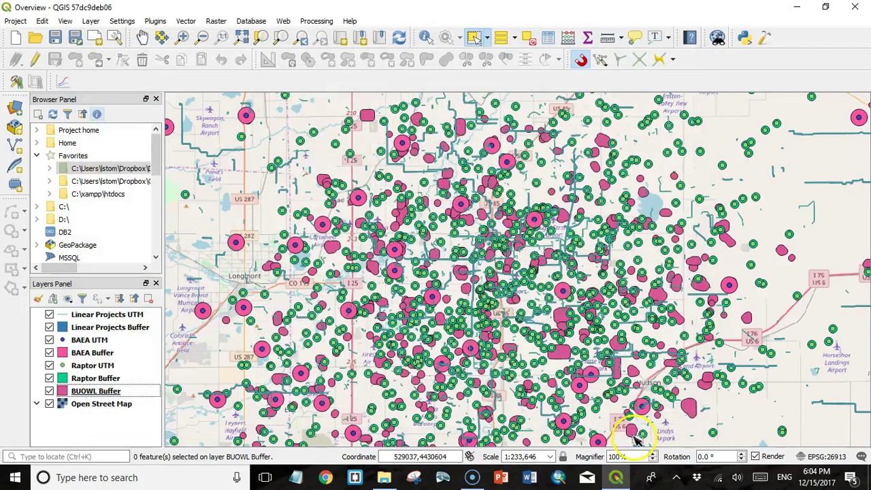
Step: Open the DataPlotly panel and narrow it to leave more room for the map
click(156, 22)
mouse_move(171, 76)
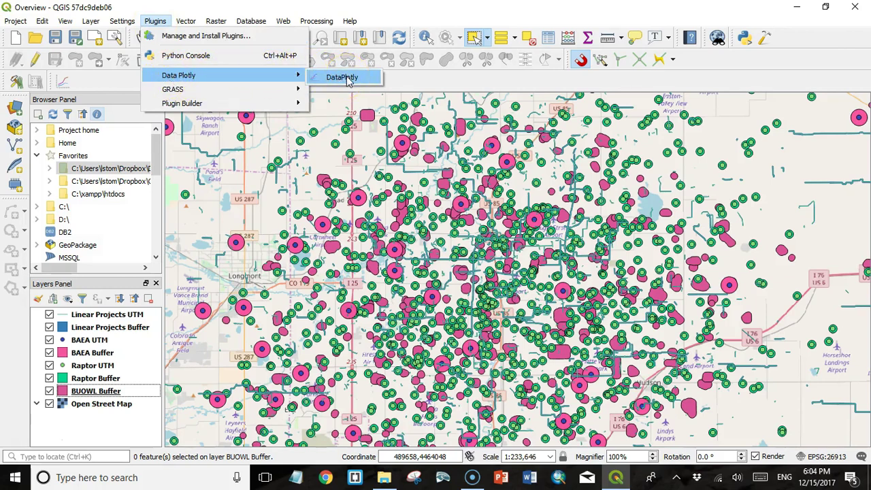
click(342, 77)
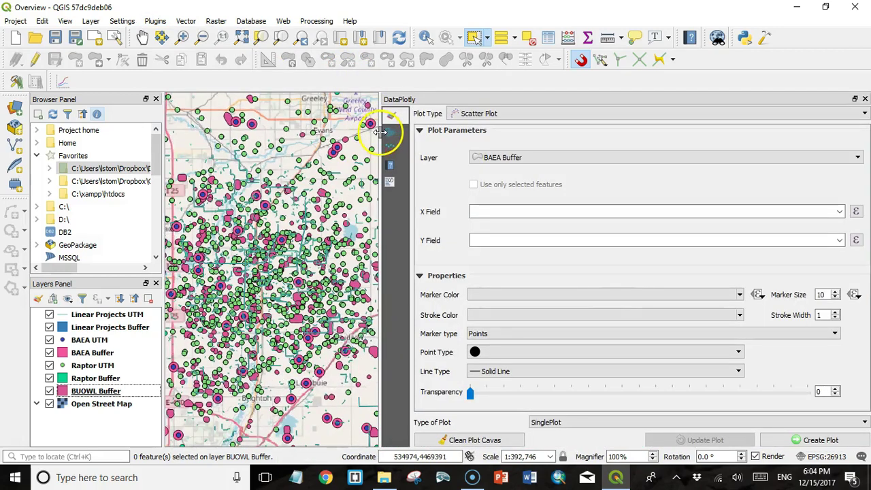
drag(383, 126, 500, 157)
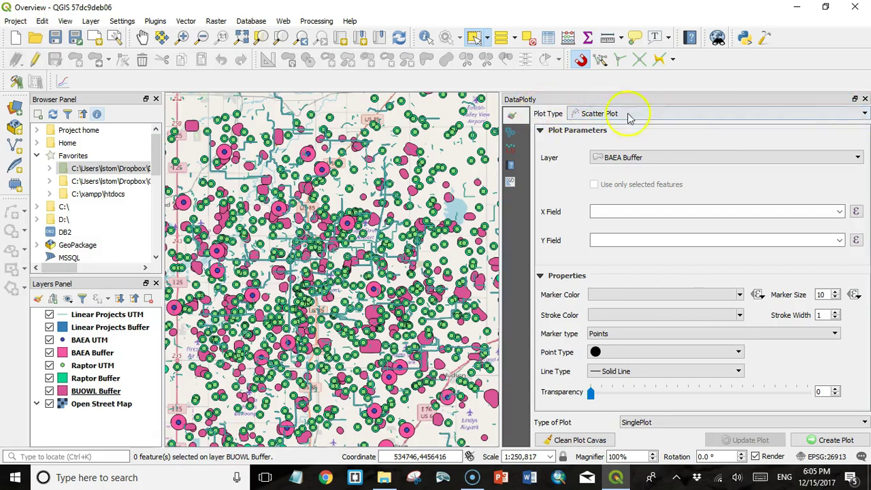
Step: Create a Box Plot of the Raptor Buffer layer with fledglings as the Y field
click(864, 114)
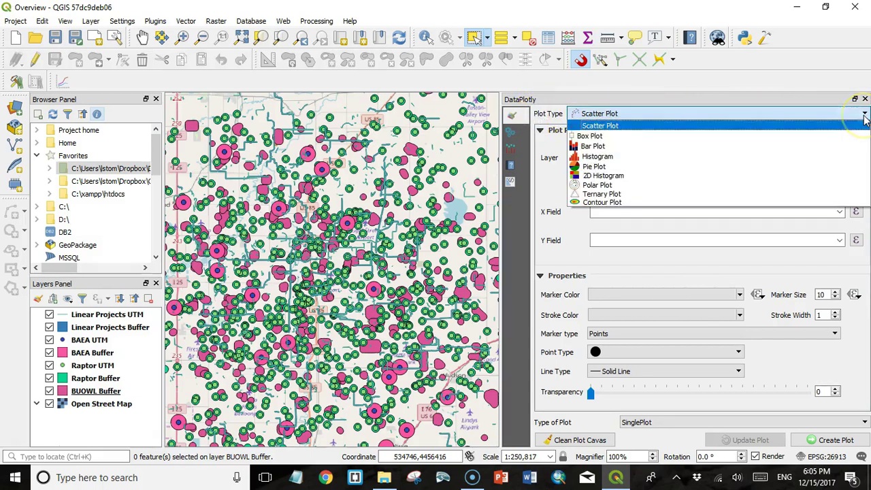
click(696, 140)
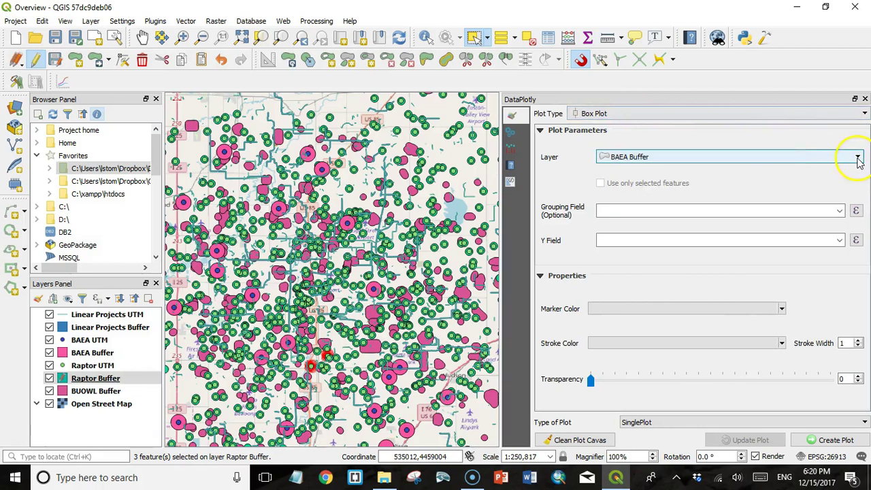
click(858, 158)
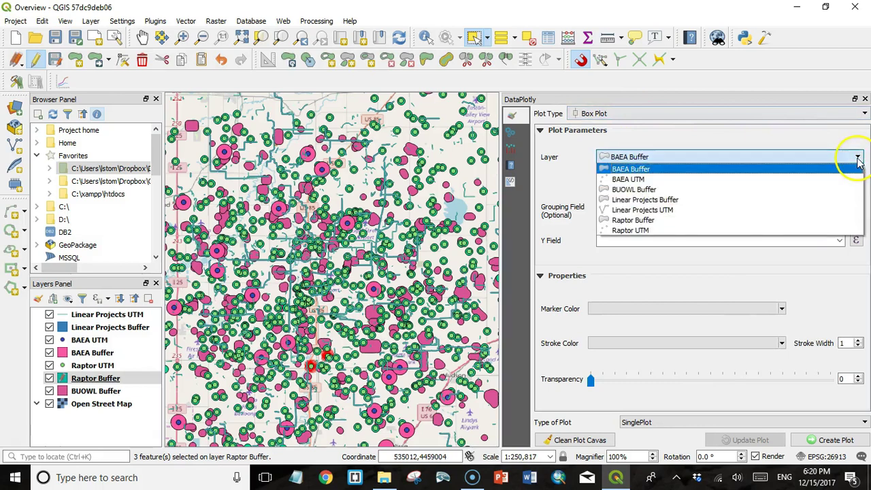
click(821, 221)
click(840, 240)
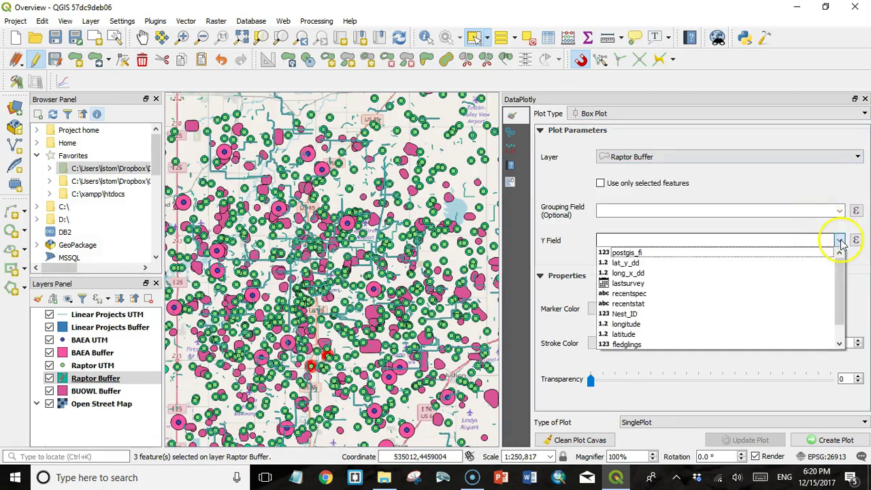
click(767, 346)
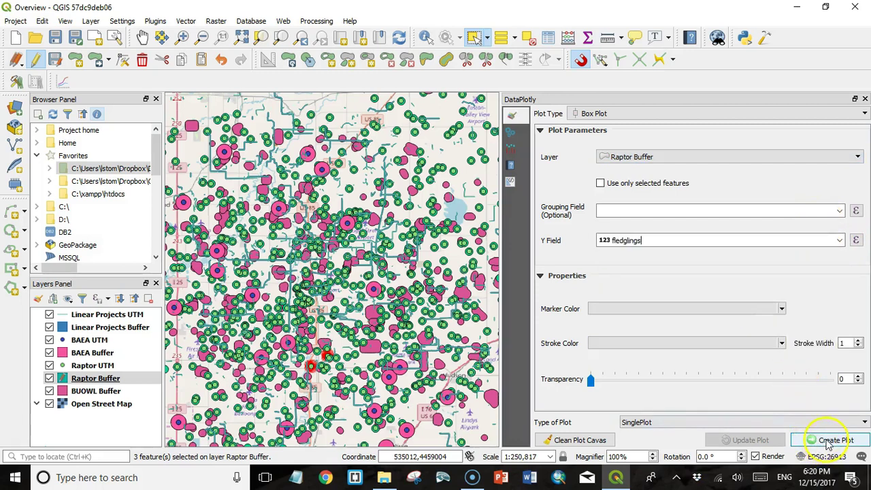
click(828, 442)
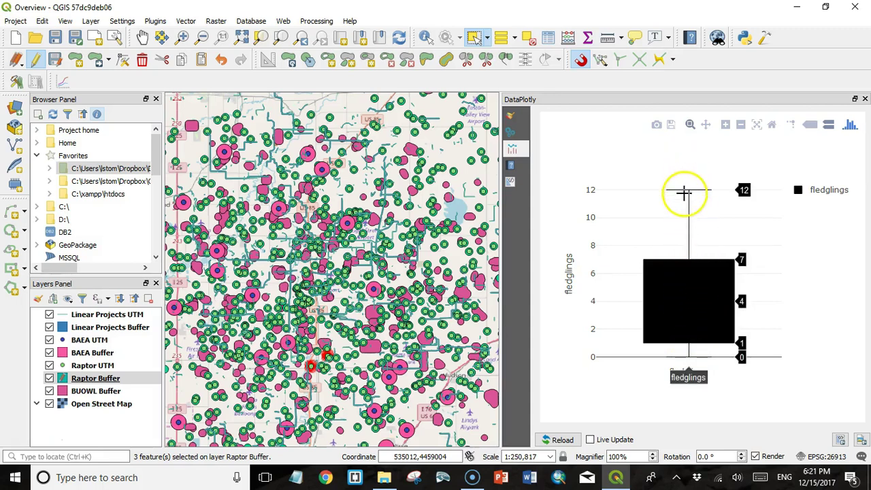
Step: Set the box plot's marker color to blue and stroke color to dark blue, then update it
click(509, 117)
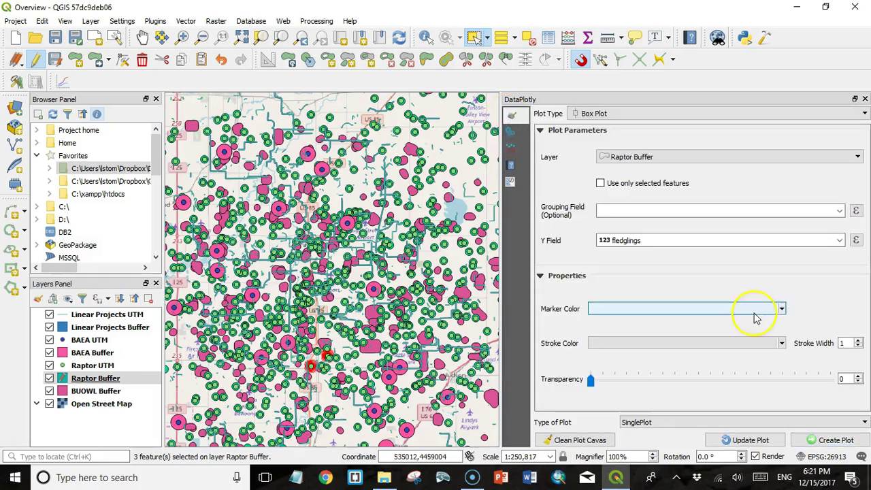
click(781, 308)
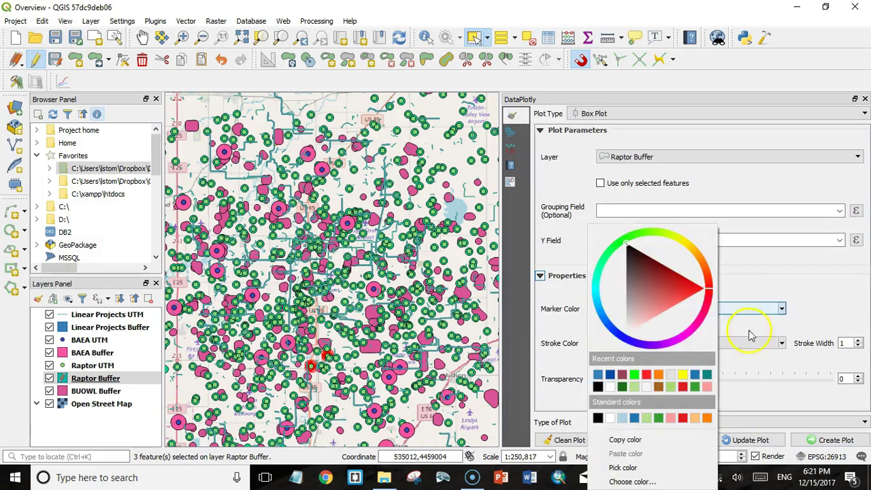
click(598, 374)
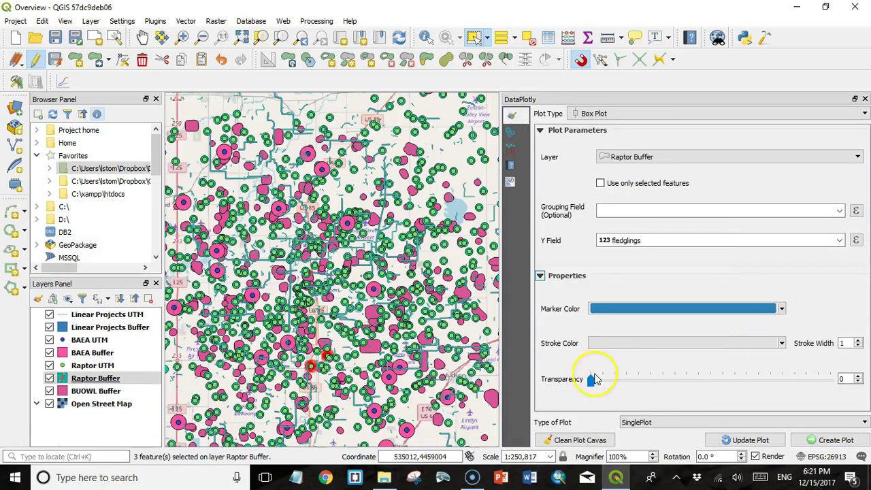
click(781, 343)
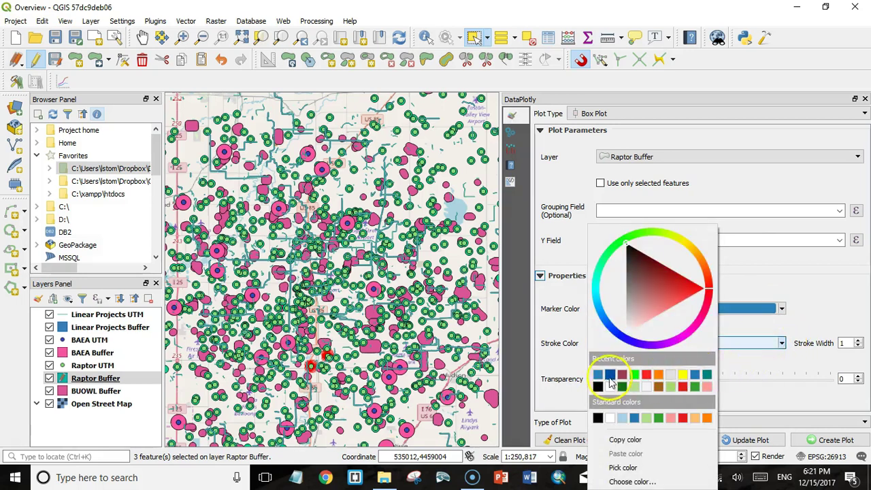
click(610, 375)
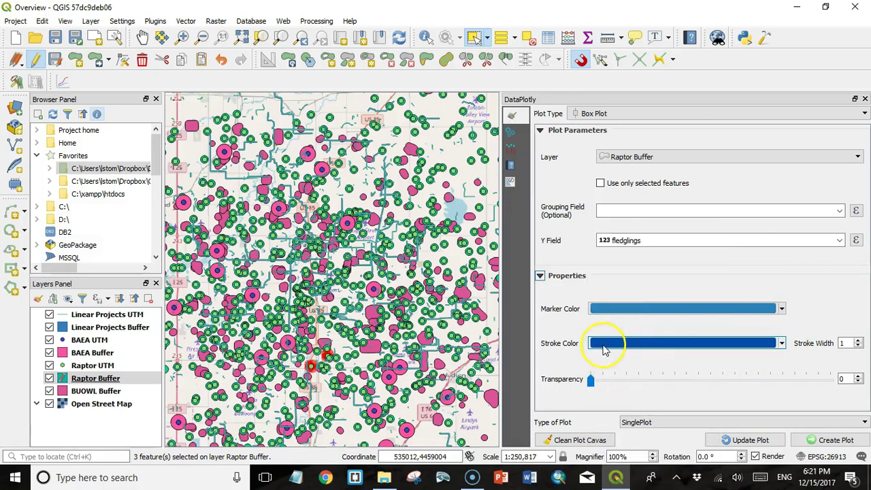
click(752, 444)
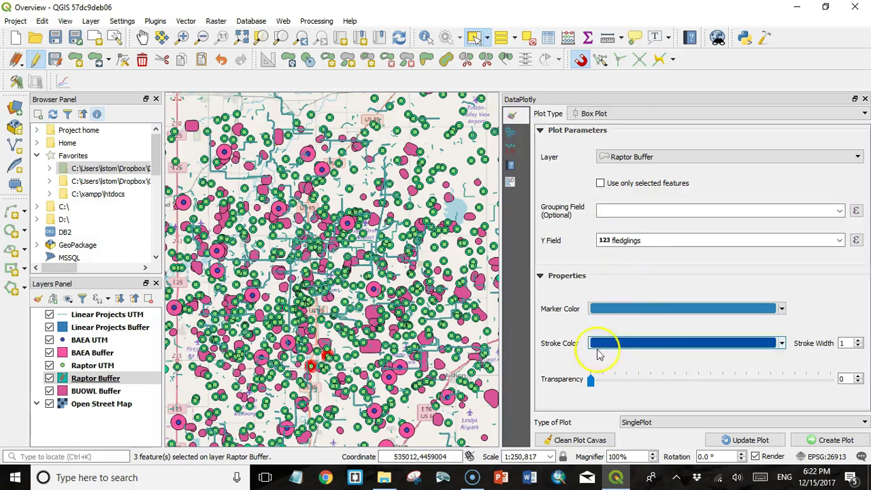
Step: Title the plot 'Fledglings by Status', clear the legend title, and label the y-axis '# Fledglings'
click(510, 135)
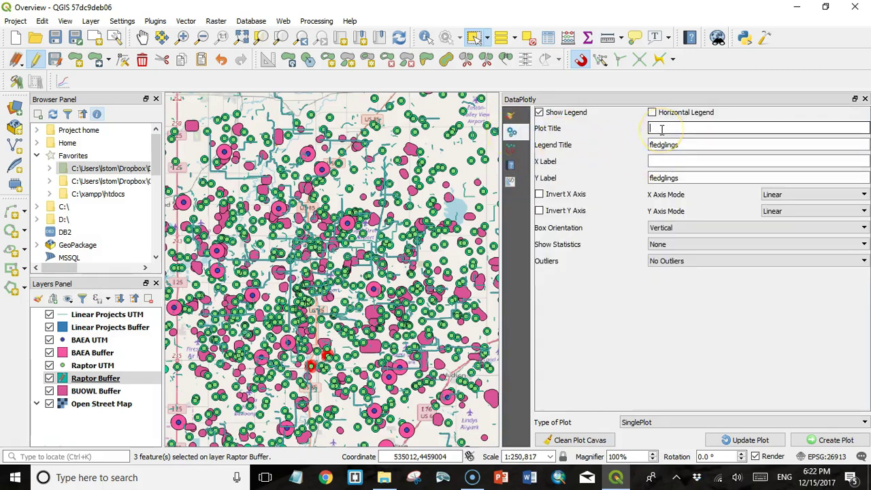
text(Fledglings by Statu)
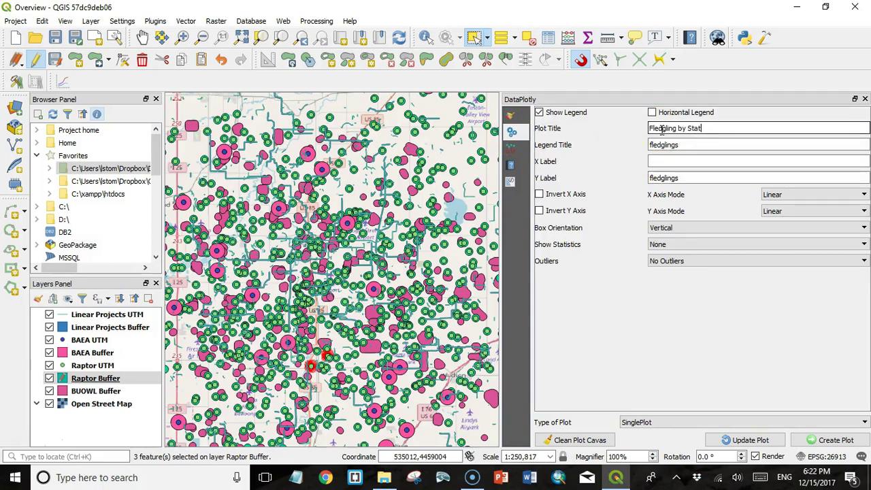
text(s)
key(Tab)
key(BackSpace)
key(Tab)
key(Tab)
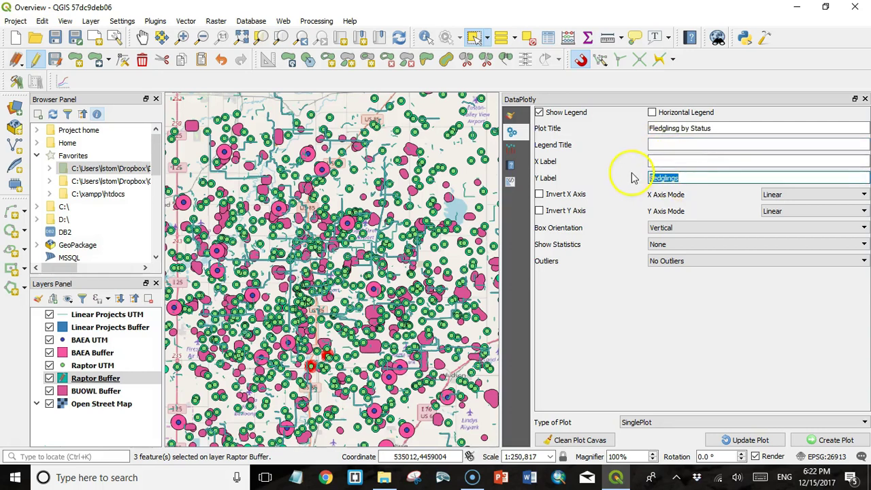
text(#)
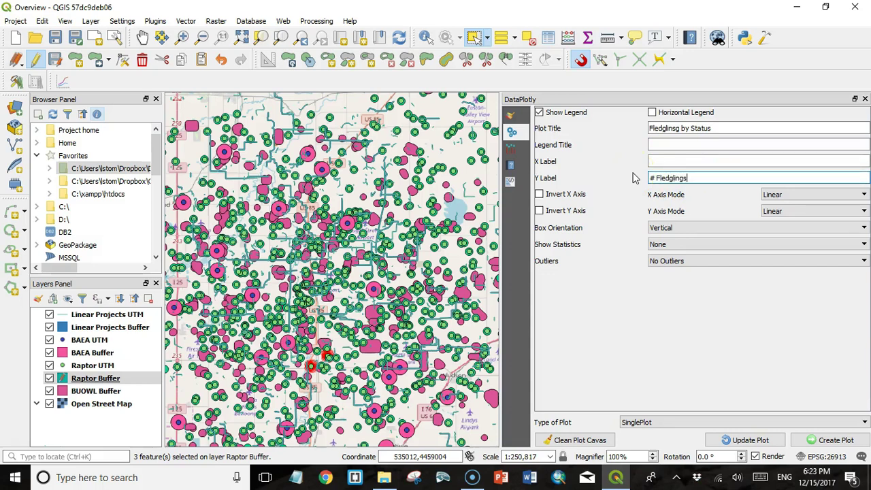
Step: Show the mean statistic, keep outliers hidden, and update the plot
click(754, 244)
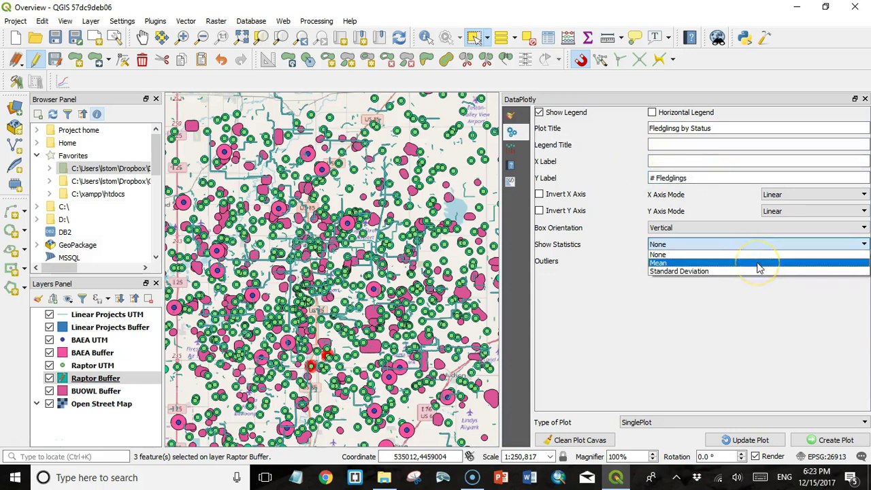
click(759, 265)
click(770, 261)
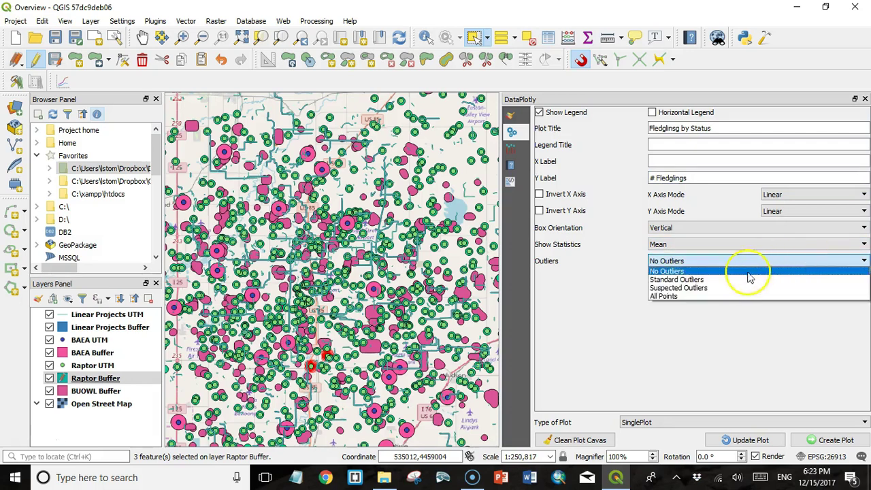
click(689, 269)
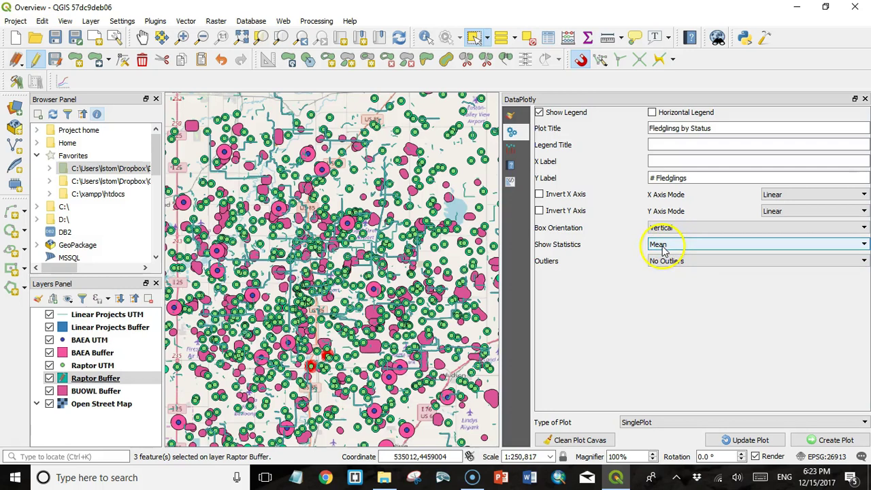
click(747, 441)
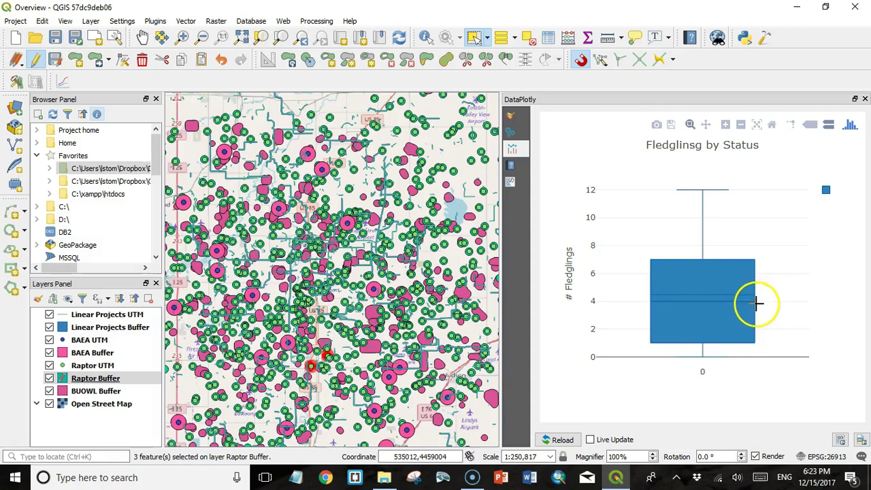
Step: Group the fledglings box plot by the recentstat field and redraw it
click(511, 141)
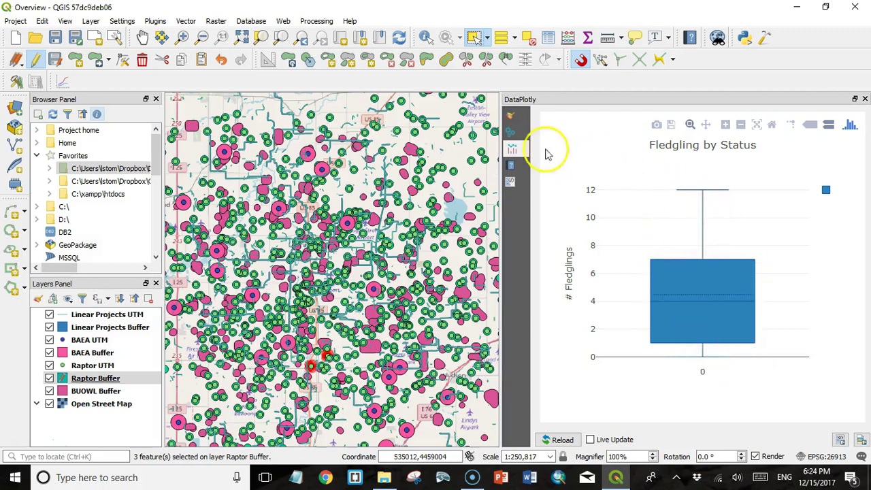
click(512, 117)
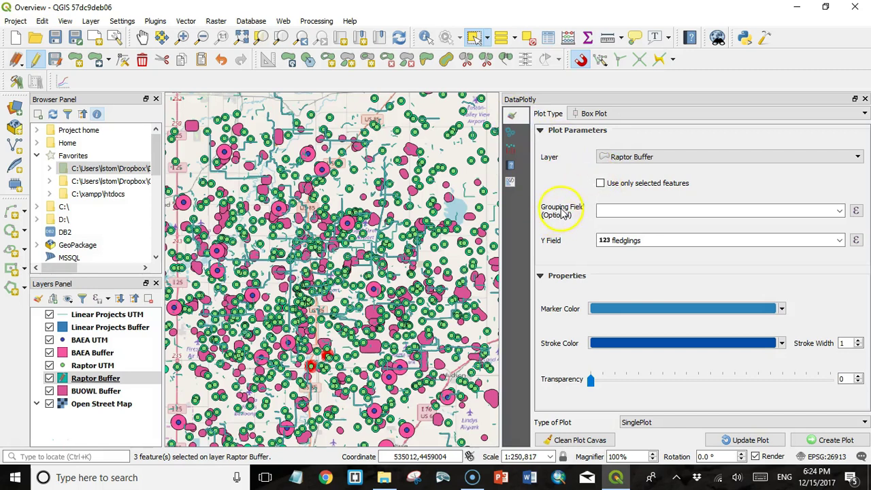
click(840, 211)
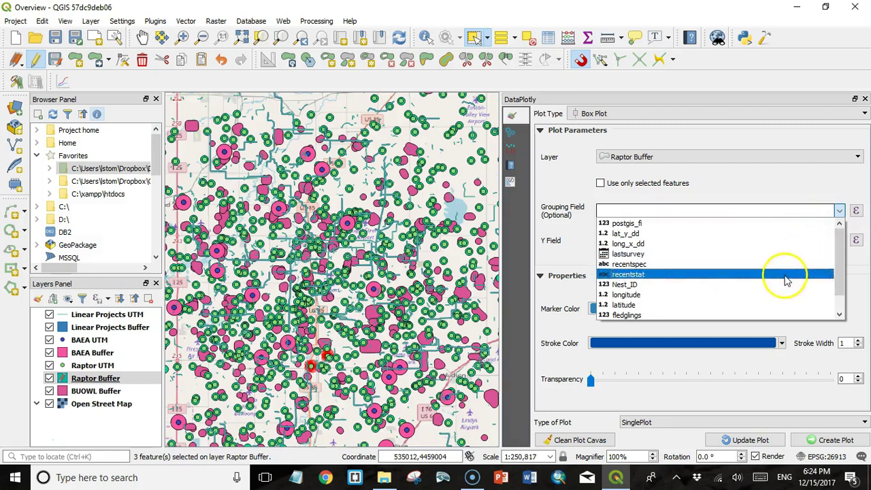
click(786, 280)
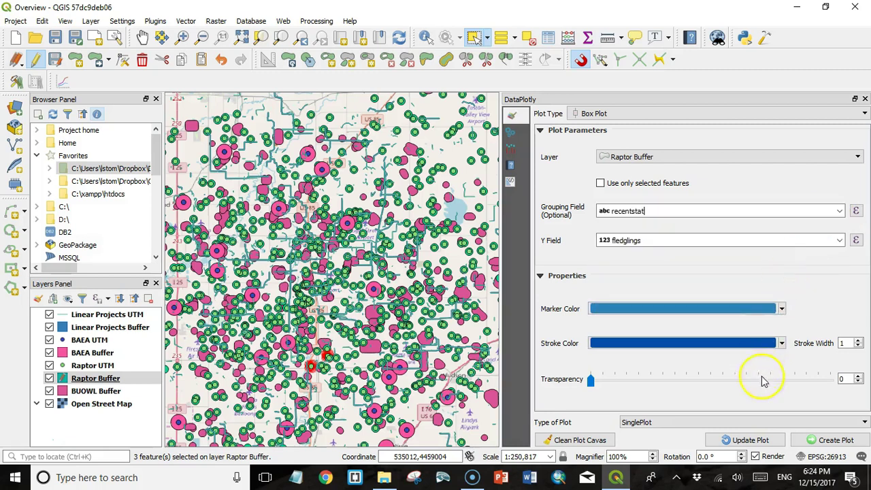
click(749, 442)
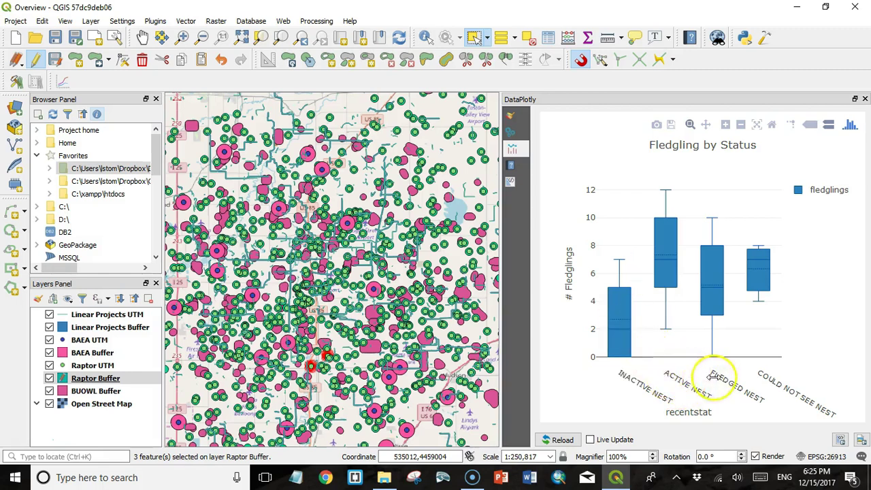
Step: Select the INACTIVE, ACTIVE and FLEDGED NEST features on the map from their plot boxes
mouse_move(619, 319)
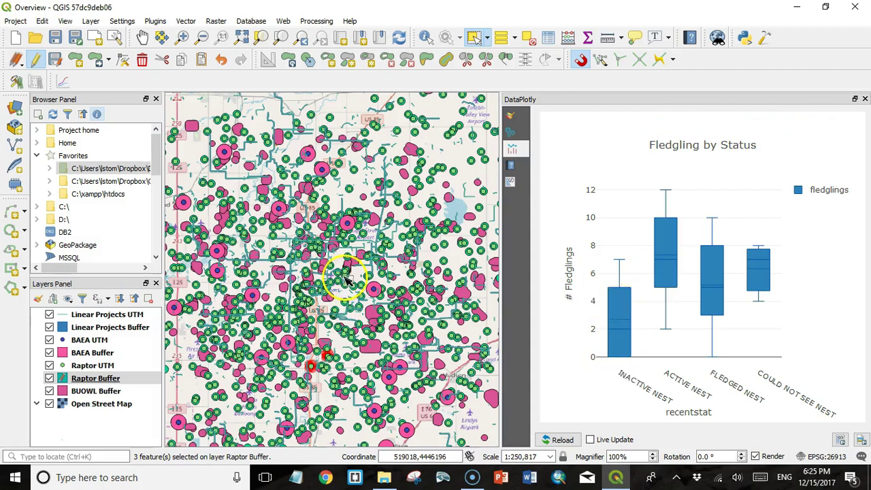
click(617, 301)
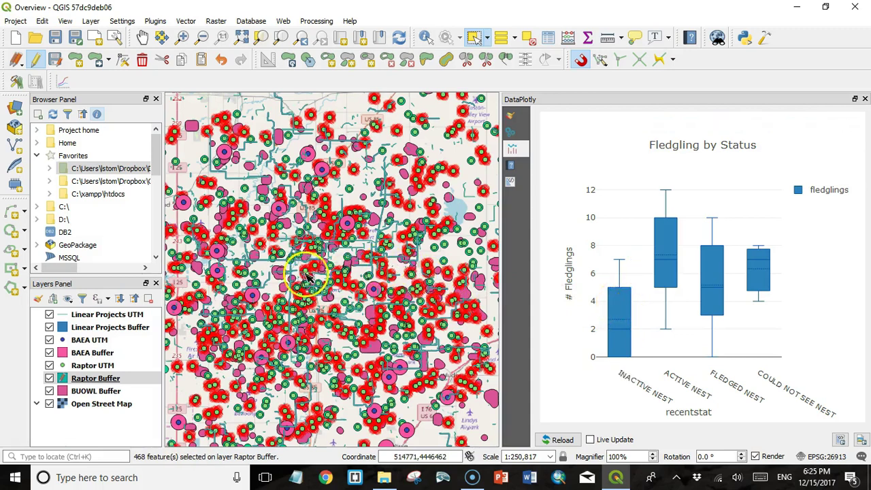
mouse_move(665, 236)
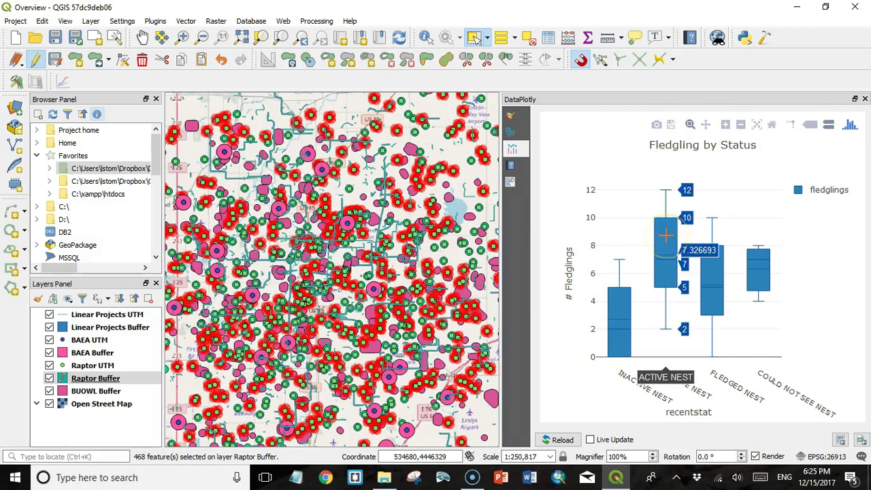
click(665, 236)
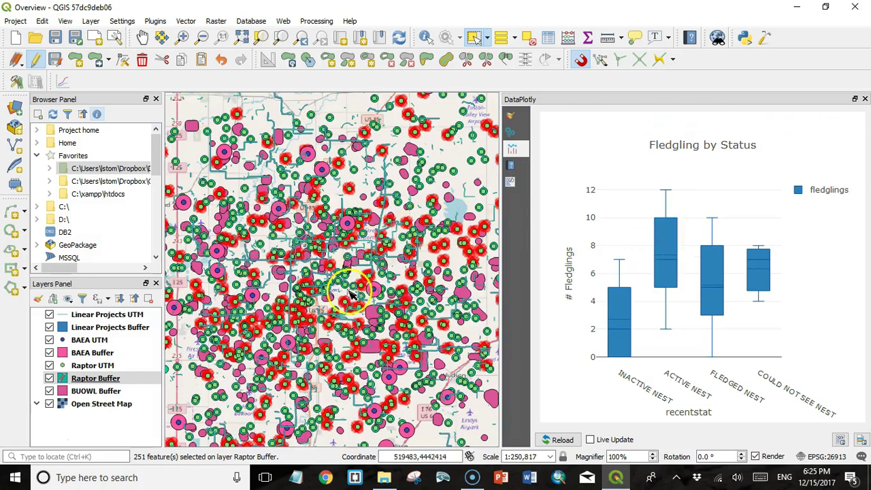
click(713, 265)
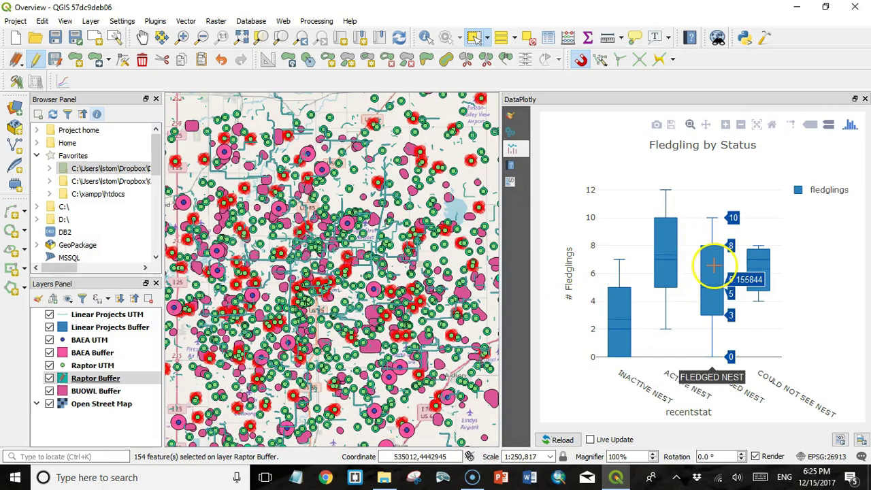
click(511, 115)
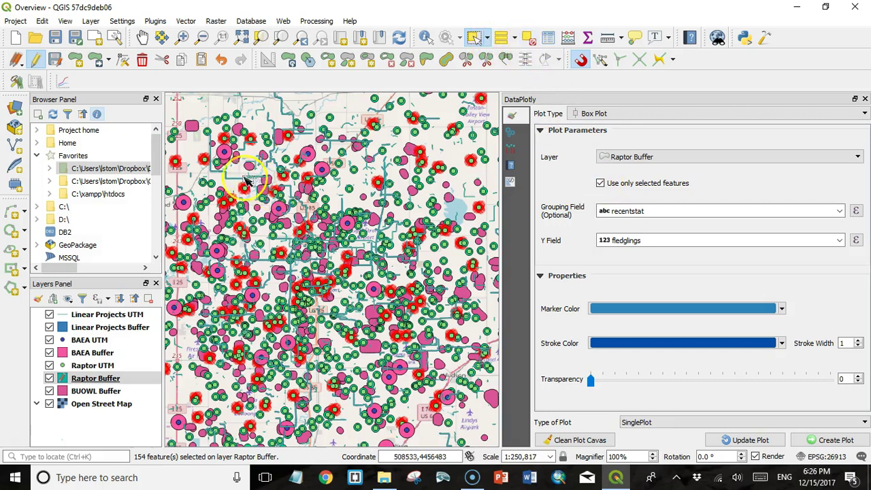
Step: Box-select the 108 raptor buffers near the map centre and redraw the plot from them
drag(242, 174, 381, 290)
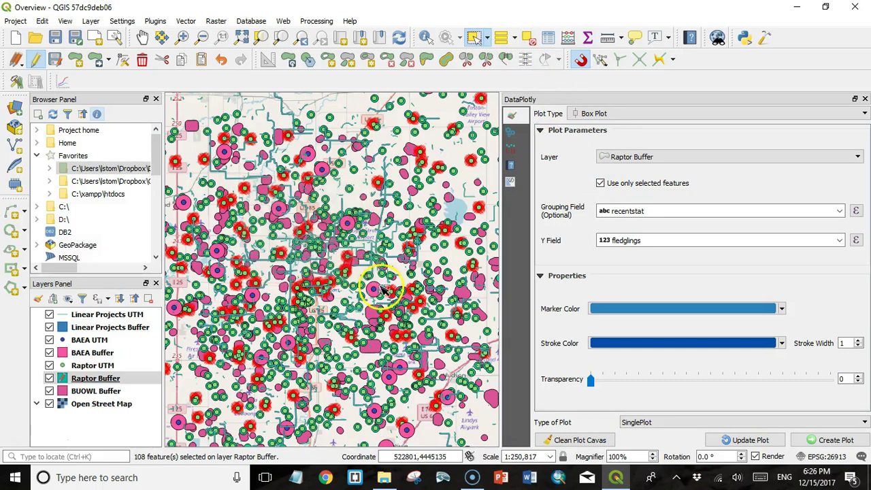
click(746, 440)
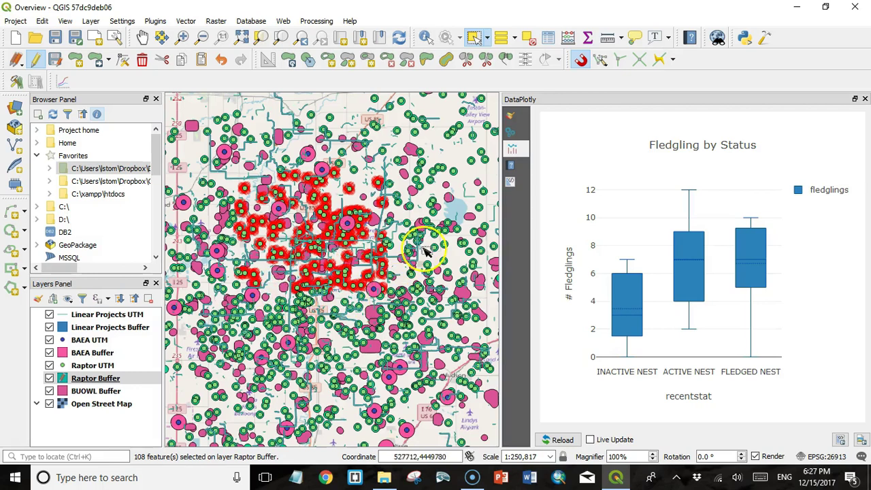
click(511, 169)
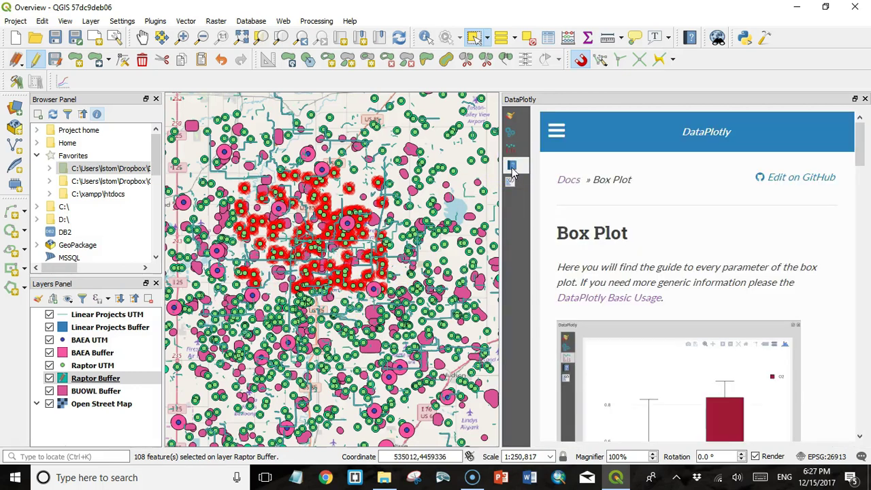
scroll(667, 197, down, 4)
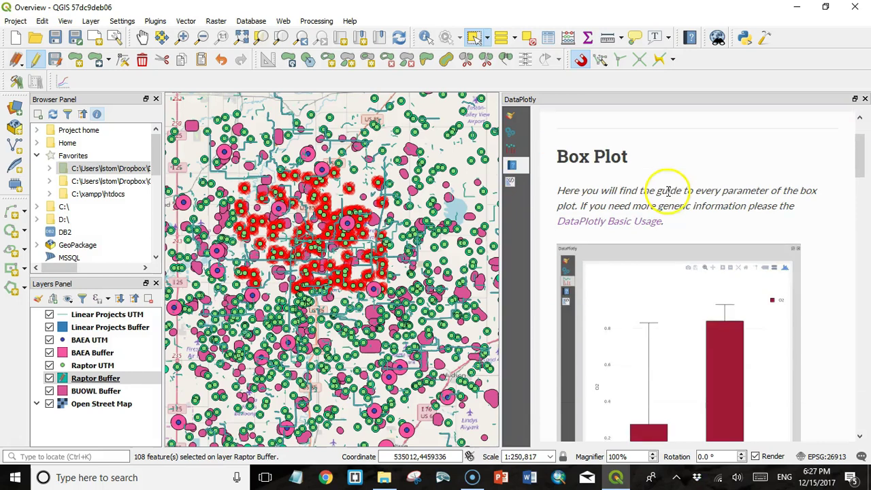
scroll(667, 198, down, 2)
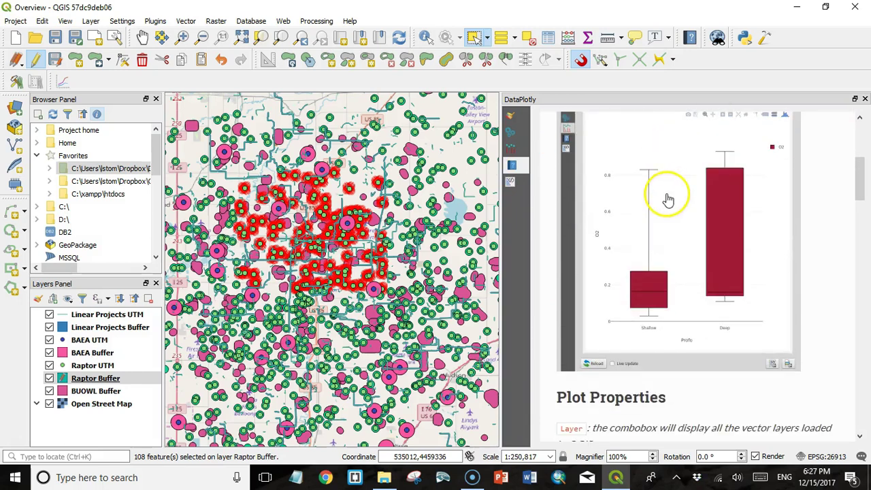
scroll(666, 198, down, 5)
scroll(612, 225, down, 2)
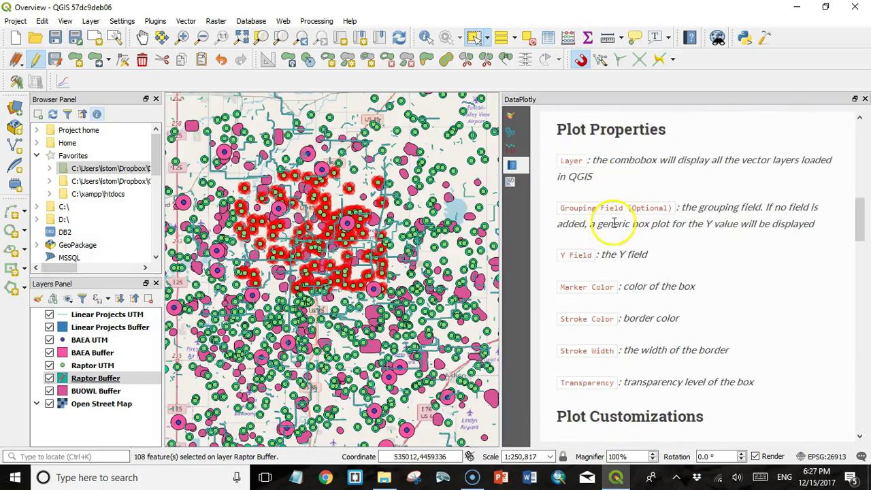
scroll(615, 225, down, 2)
scroll(609, 210, down, 4)
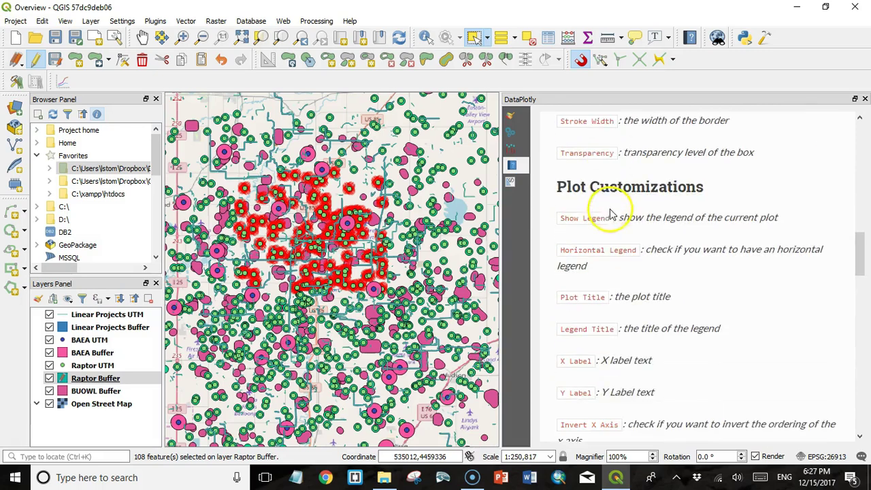
scroll(657, 228, down, 7)
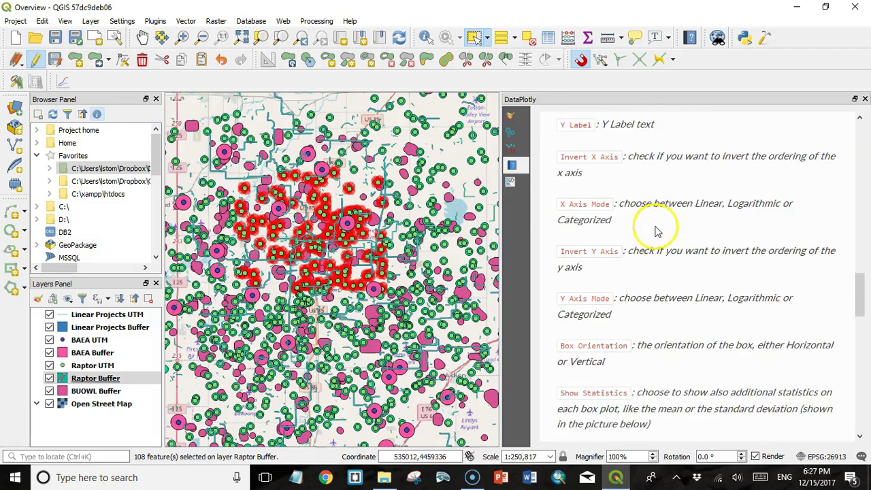
scroll(653, 233, down, 8)
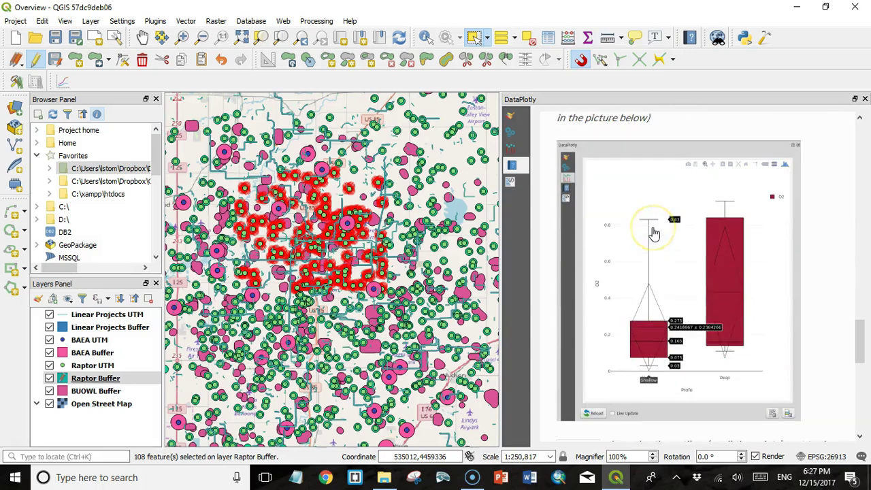
key(Home)
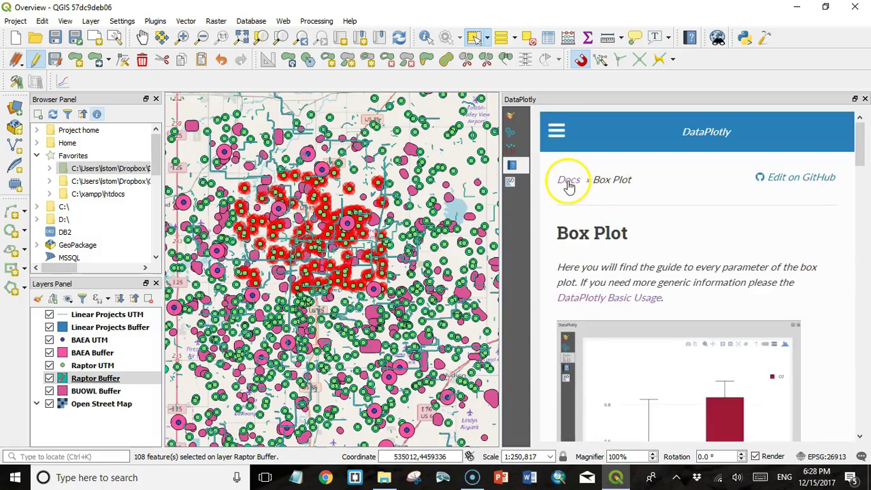
click(569, 183)
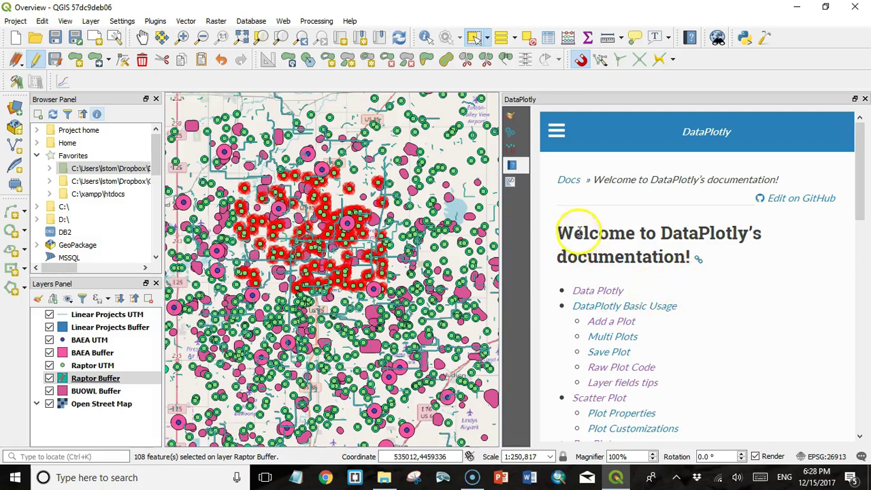
click(511, 150)
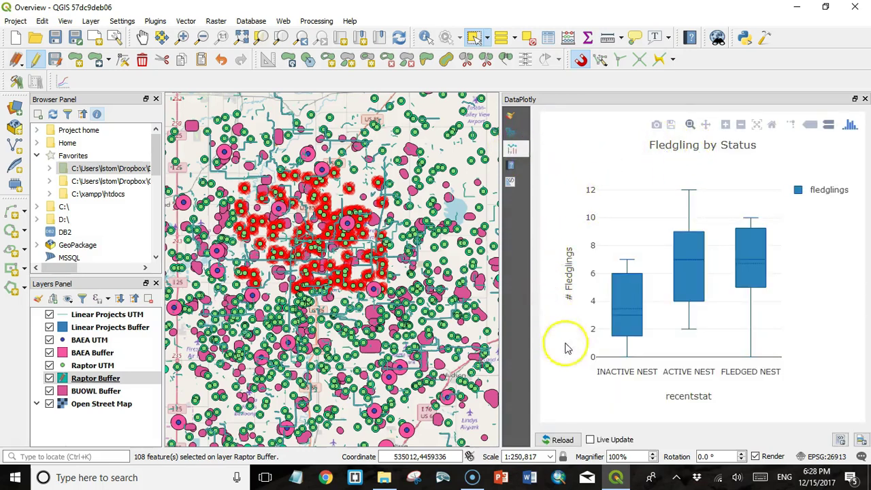
Step: Display the box plot's raw HTML and Plotly code and scroll through it
click(510, 184)
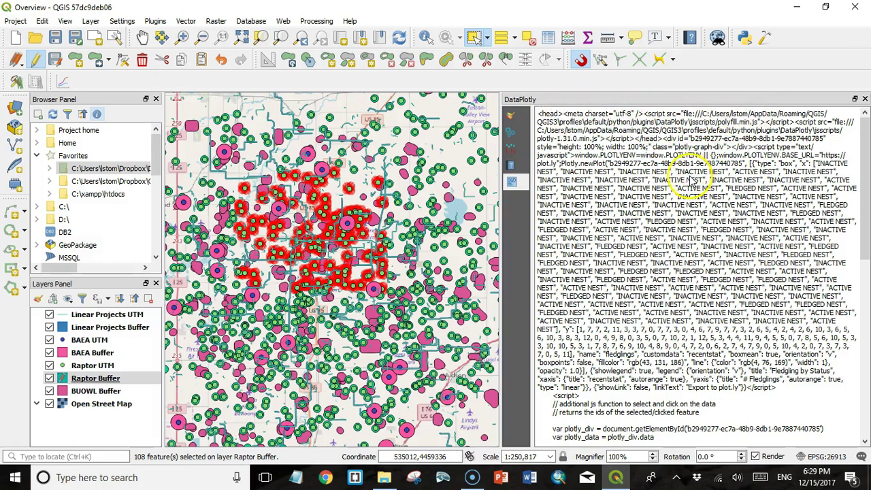
scroll(674, 262, down, 8)
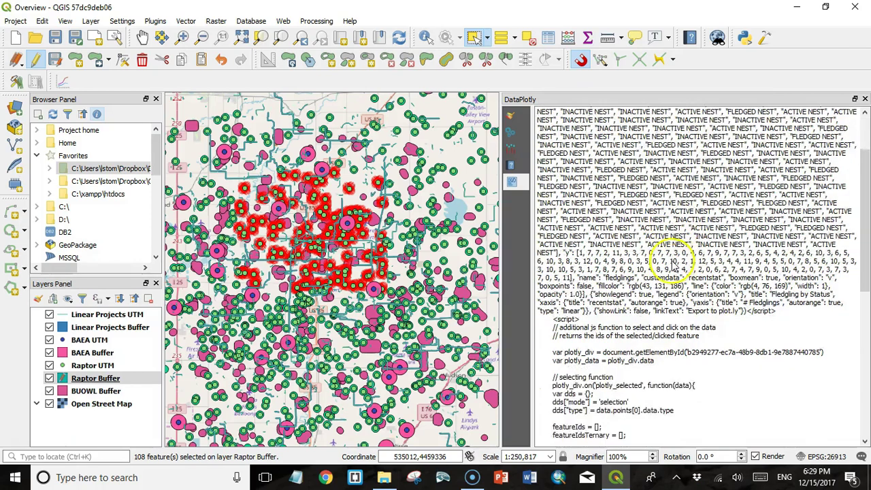
scroll(631, 289, down, 8)
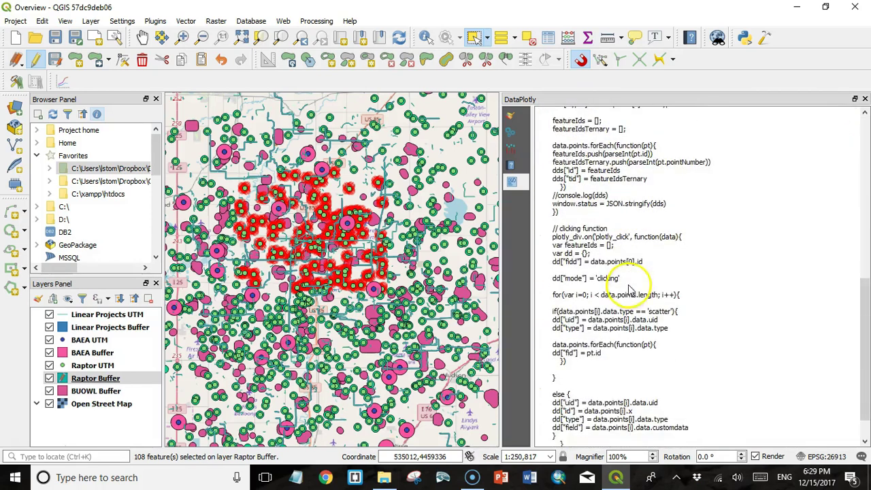
scroll(632, 291, up, 16)
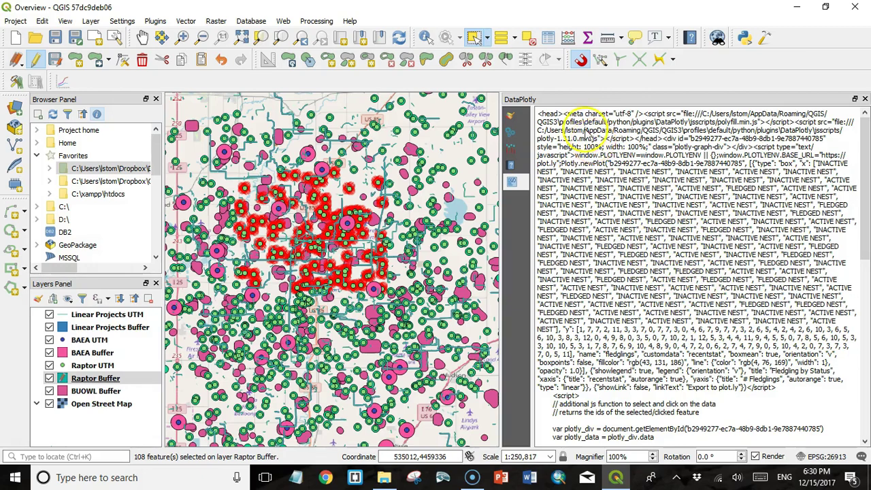
Step: Select and copy all of the plot's HTML code
right_click(604, 181)
right_click(600, 187)
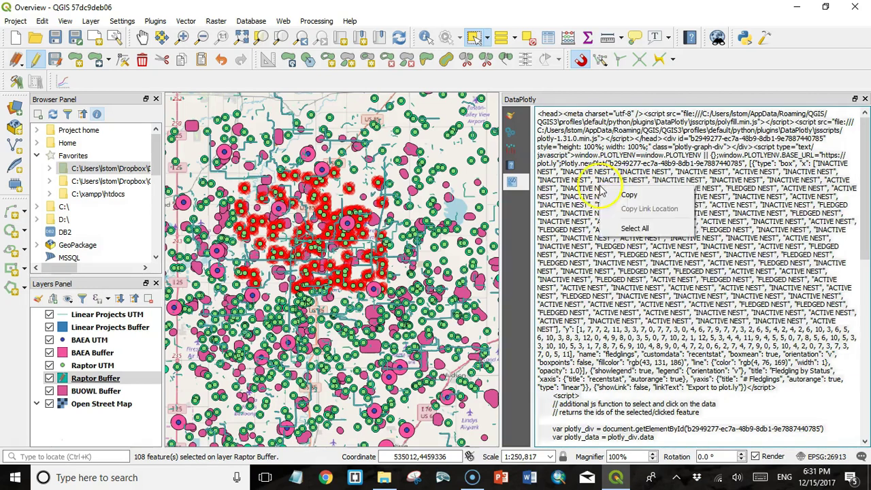
key(a)
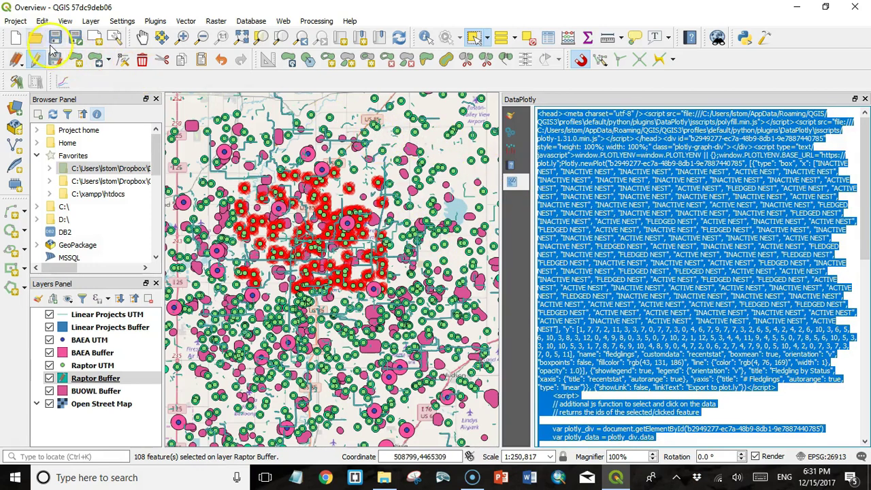
Step: Open the Overview_standard_Landscape print composer
click(16, 22)
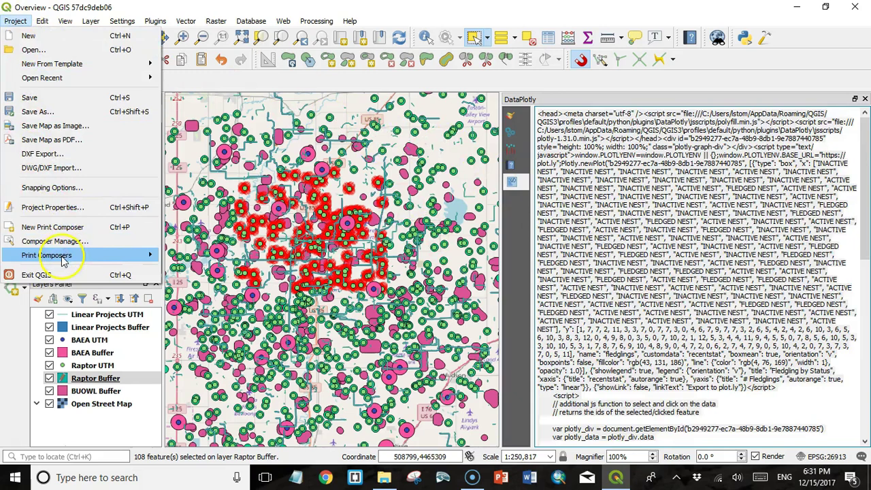
mouse_move(63, 261)
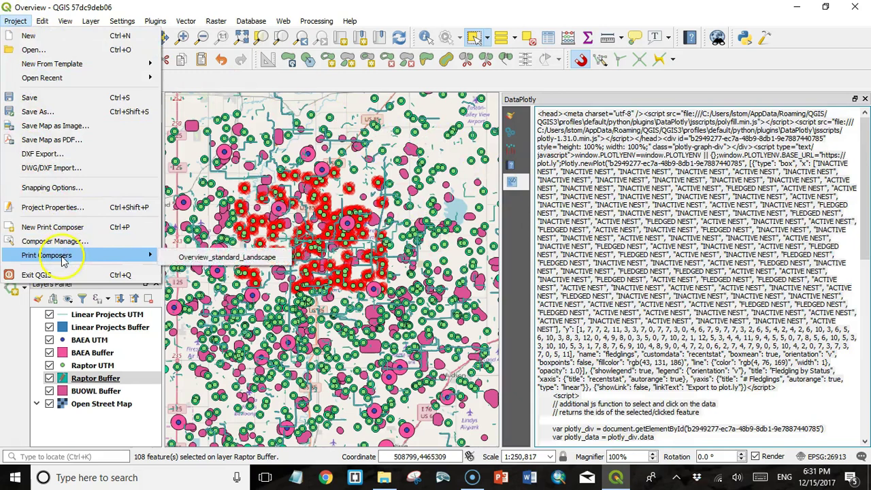
click(195, 258)
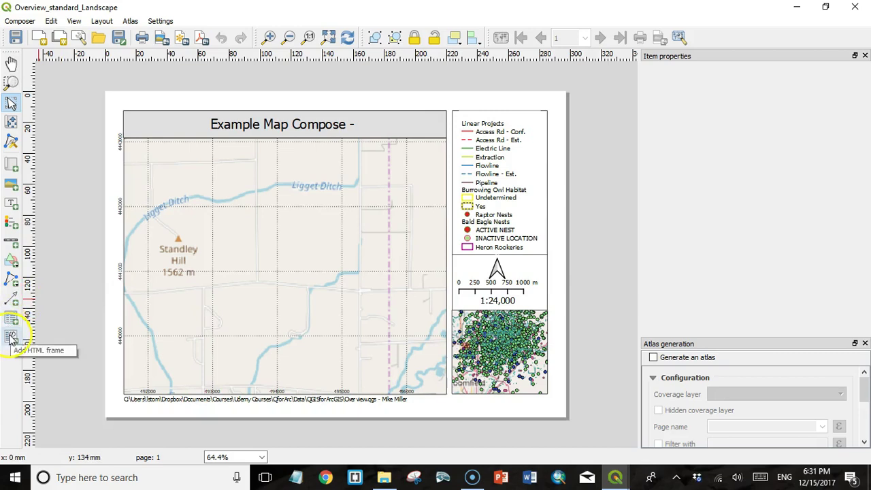
Step: Add an HTML frame at the layout's lower left with the pasted plot code as source, then refresh it
click(10, 338)
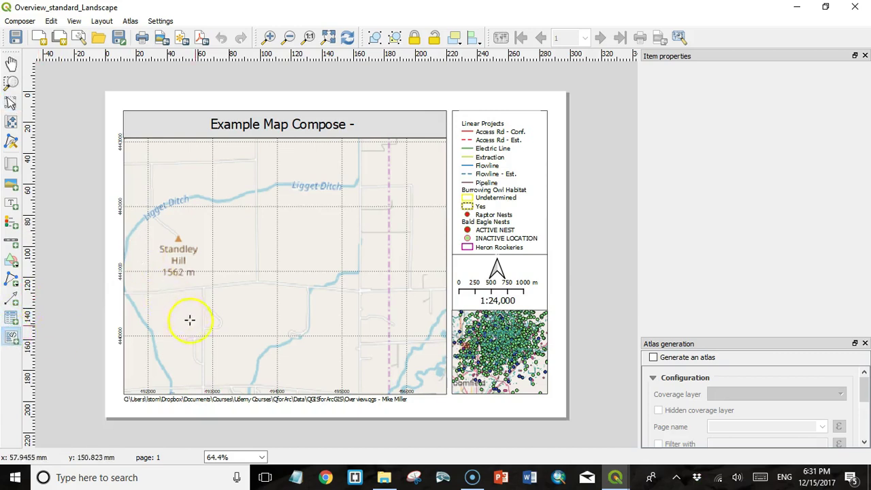
drag(130, 232, 325, 393)
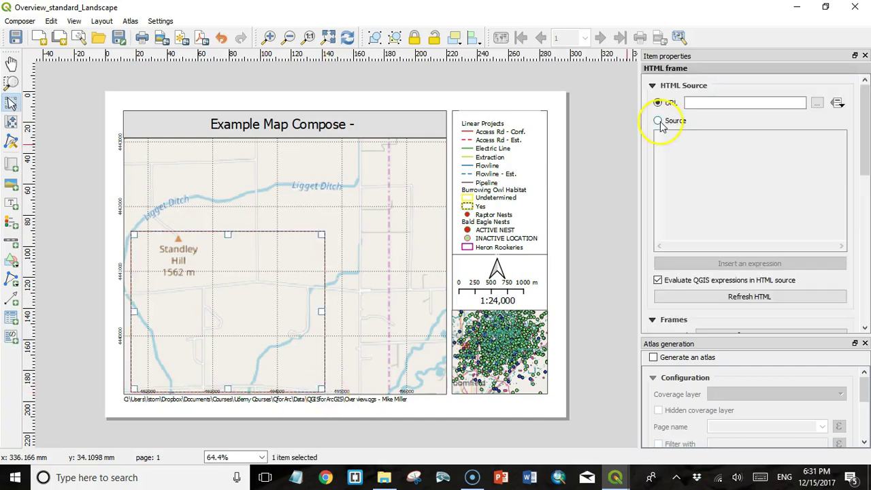
click(660, 122)
right_click(673, 145)
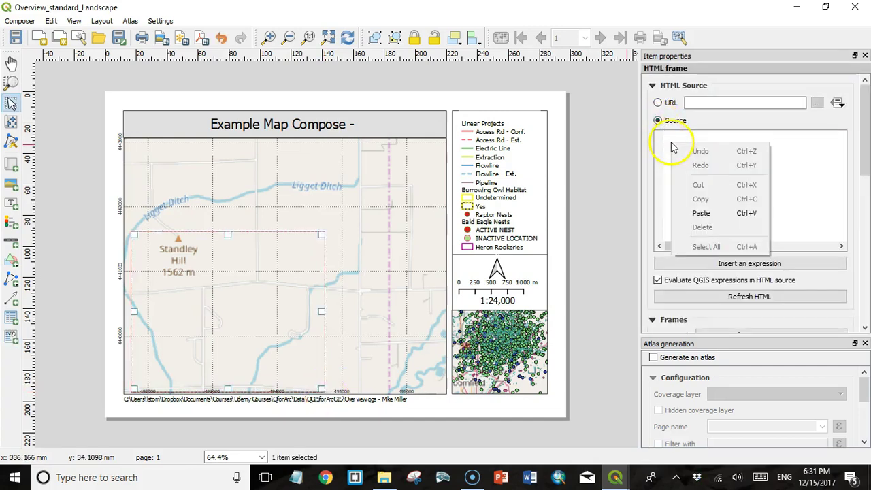
click(700, 214)
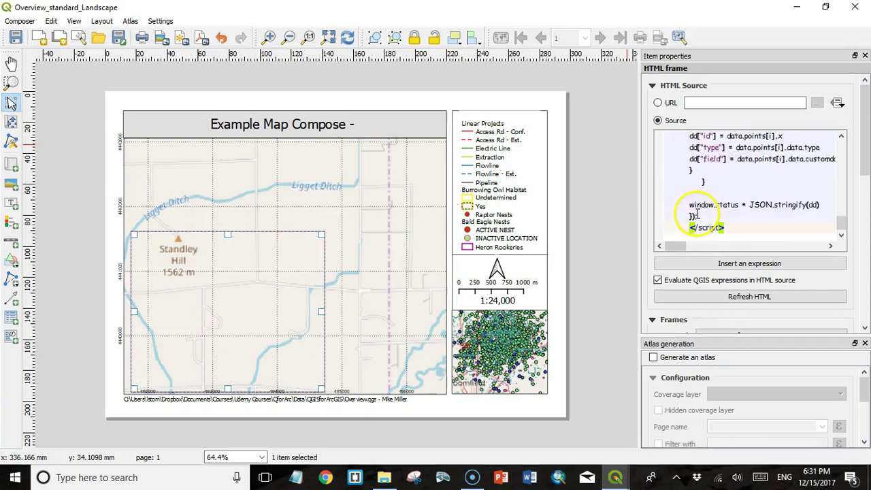
click(751, 300)
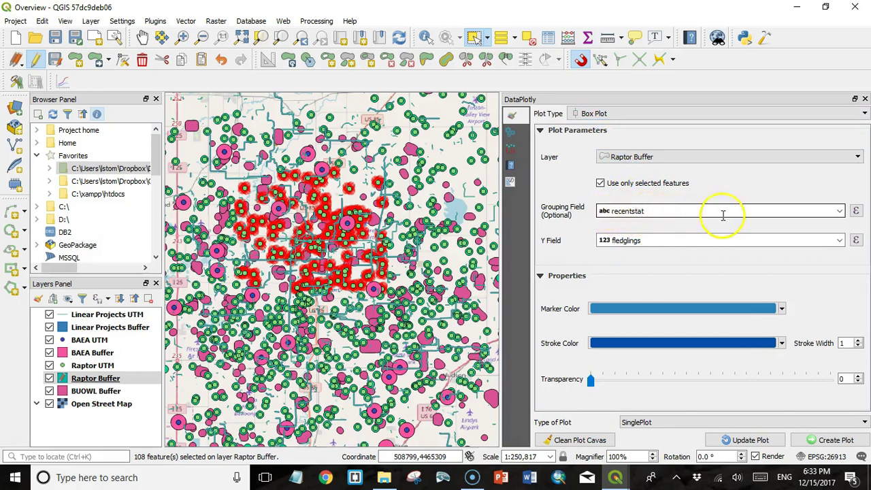
Step: Regroup the fledglings box plot by recentspec to compare Swainsons Hawk and Red-tail Hawk
click(839, 211)
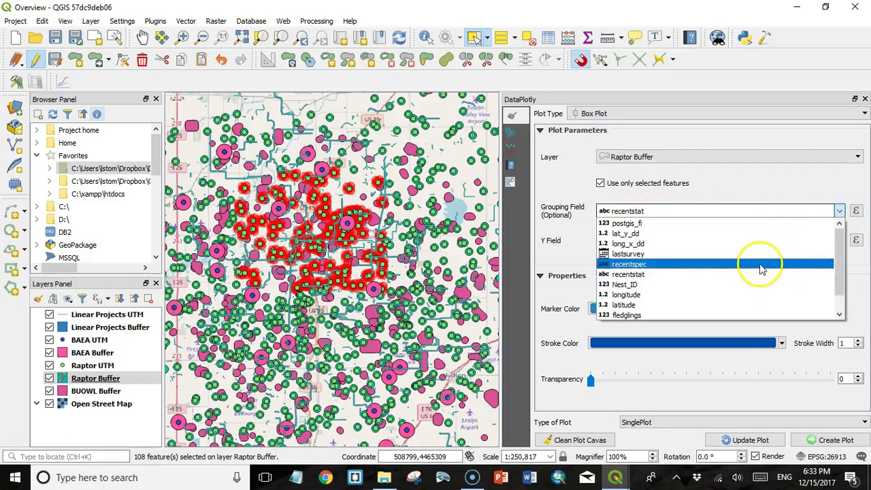
click(762, 265)
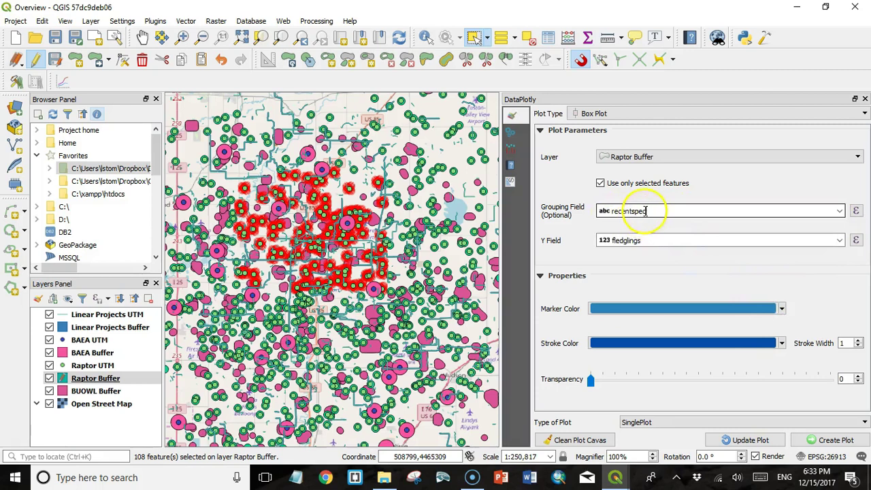
click(749, 440)
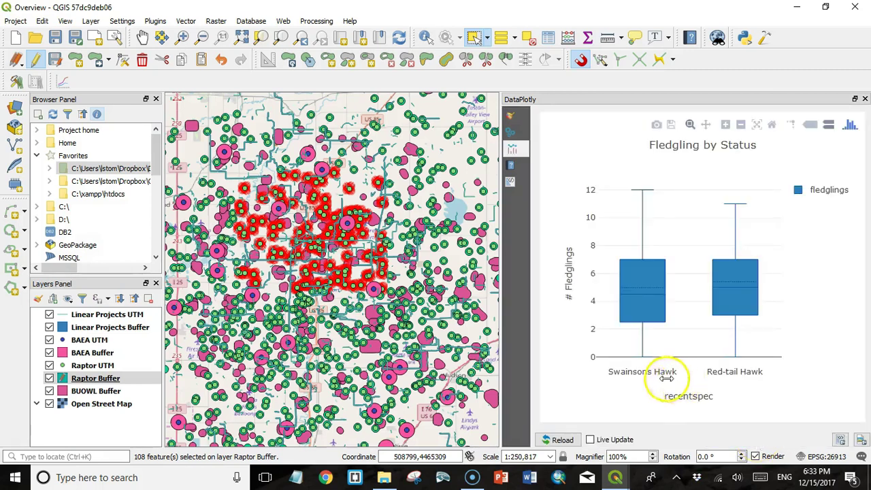
mouse_move(638, 345)
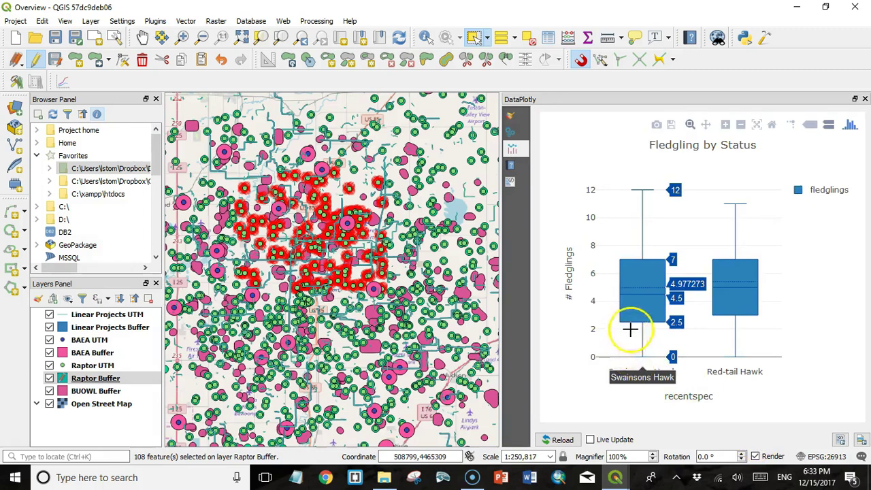
click(748, 332)
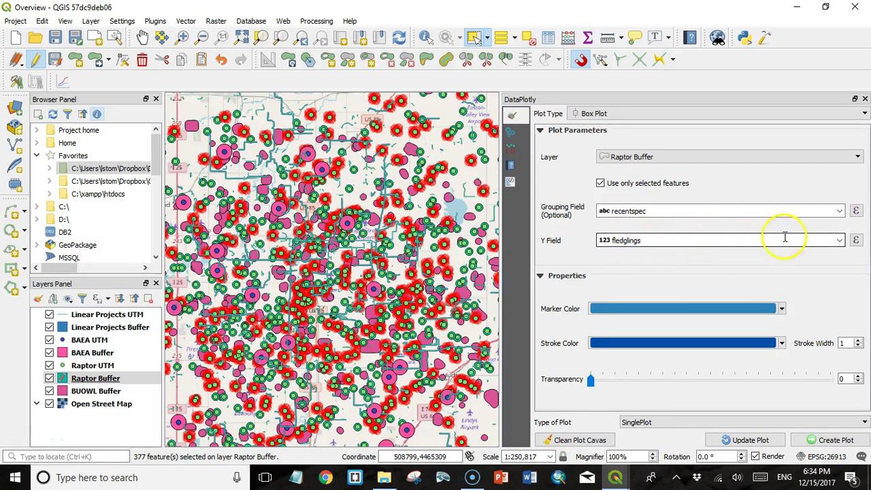
Step: Switch the plot layer to BUOWL Buffer with recentstat as the grouping field
click(859, 158)
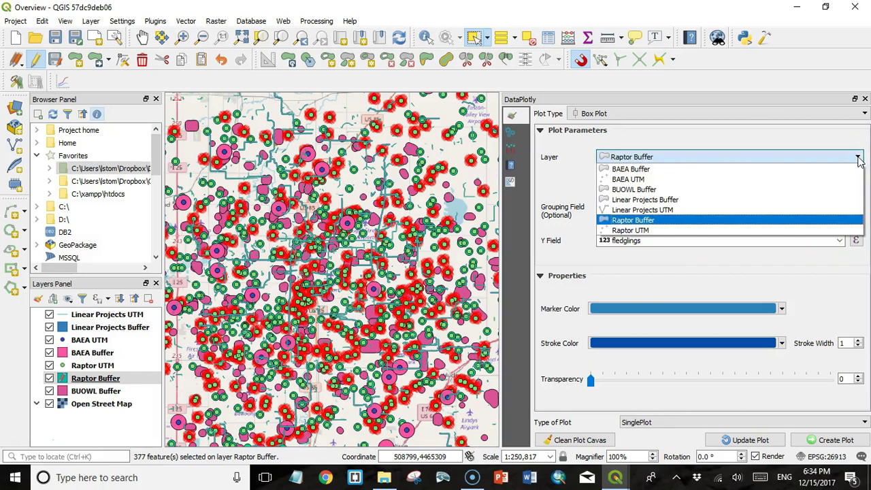
click(843, 196)
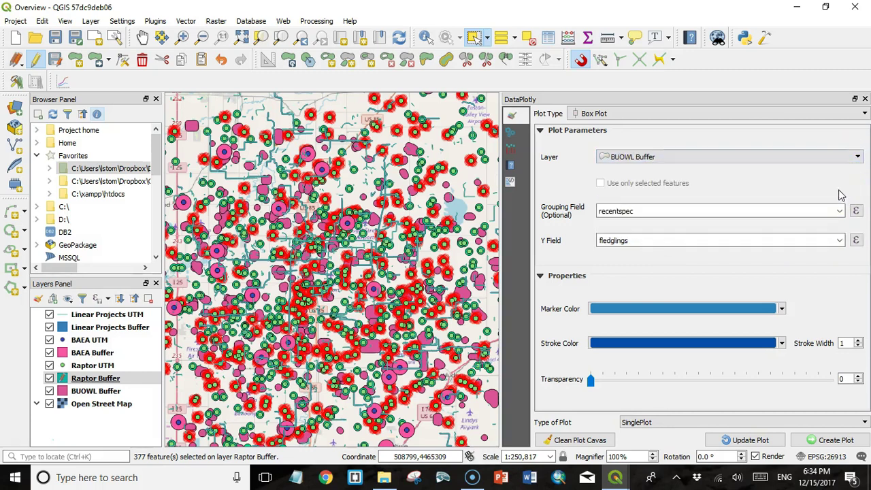
click(839, 211)
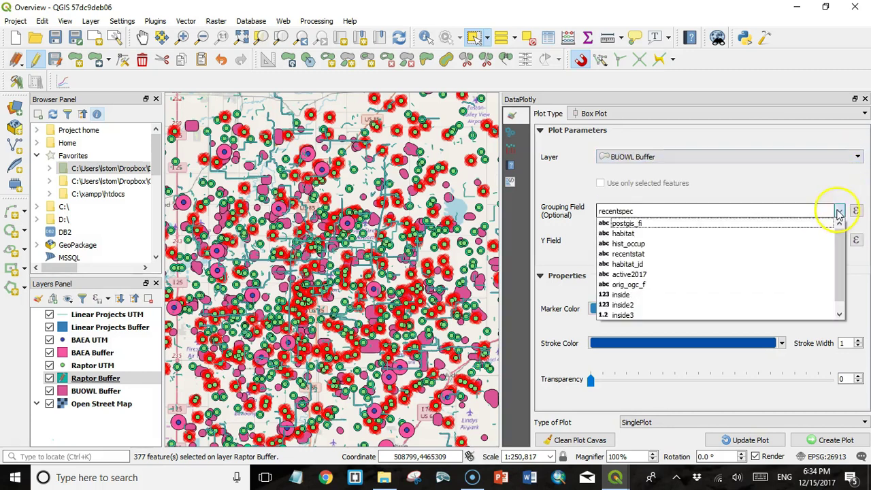
click(819, 254)
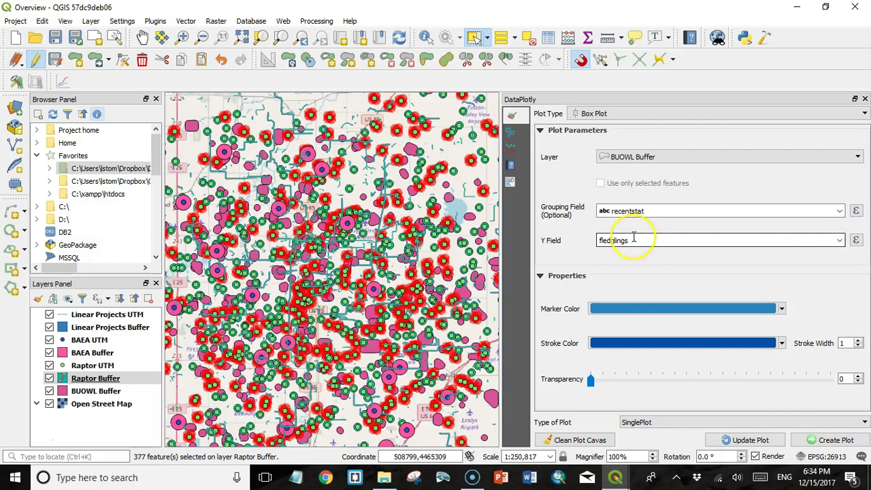
Step: Set the Y Field to $area/10000 and redraw the box plot
drag(631, 240, 572, 243)
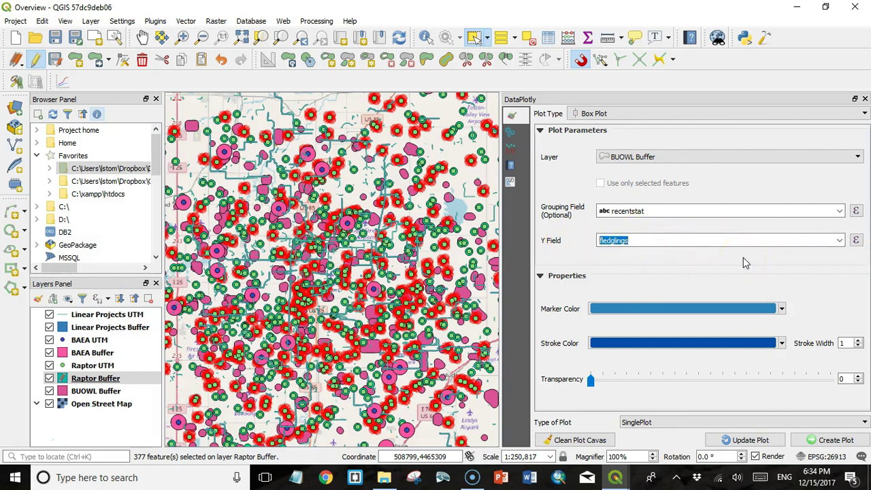
text($area/10000)
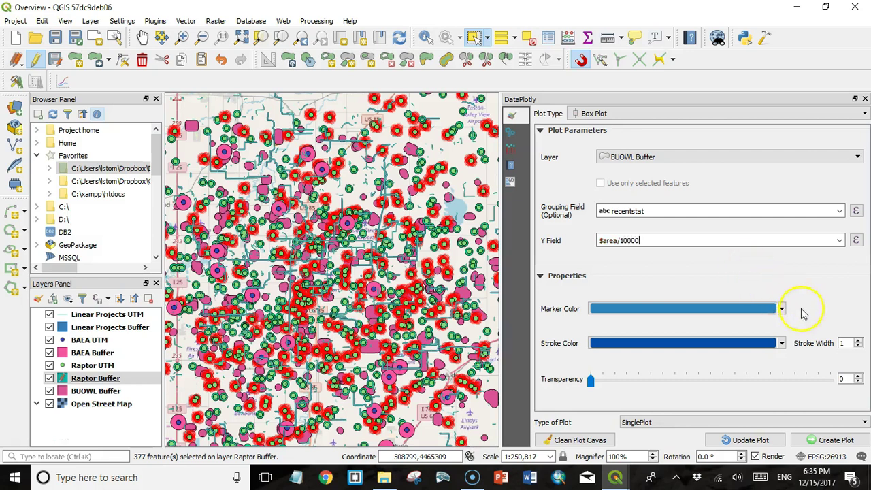
click(752, 442)
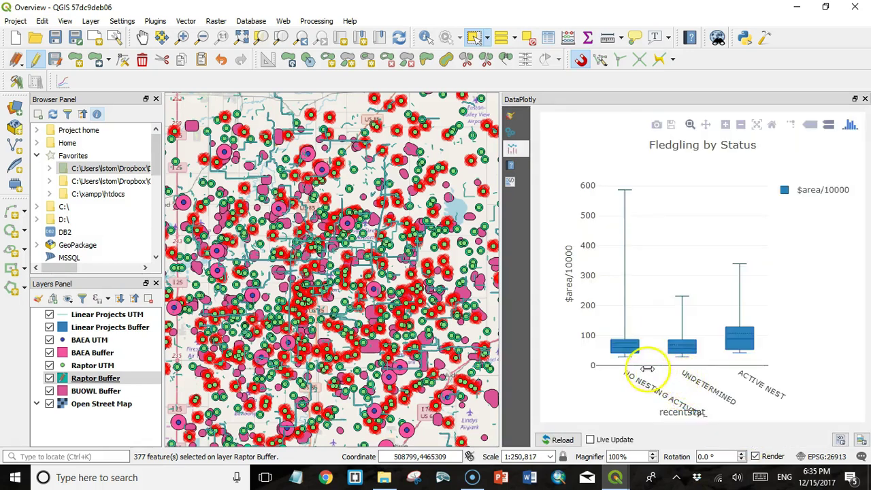
mouse_move(634, 359)
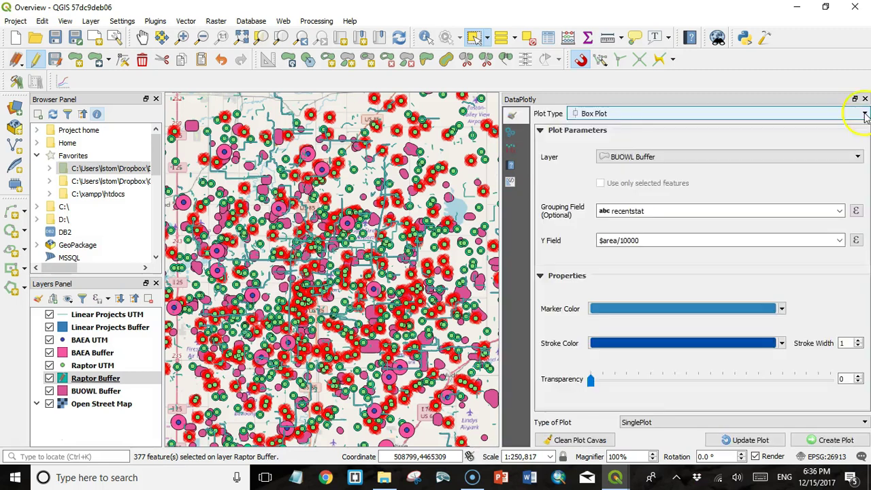
Step: Redraw the BUOWL Buffer area by recentstat as a Bar Plot
click(863, 113)
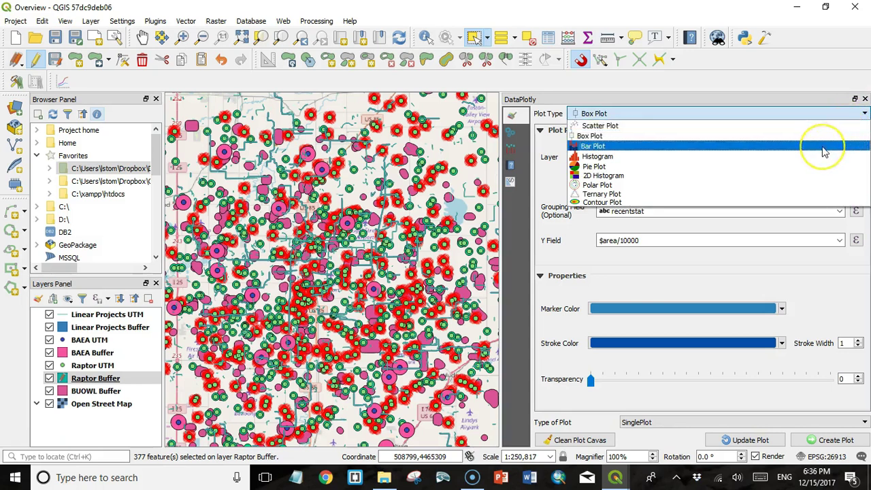
click(798, 145)
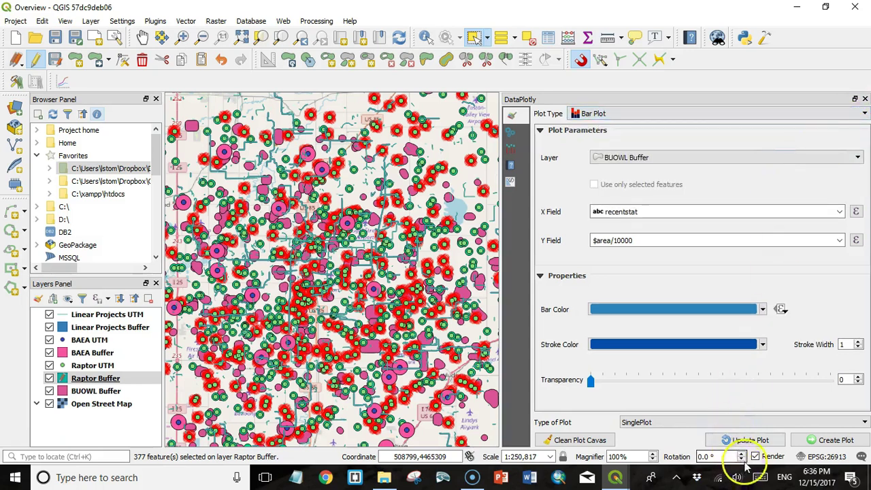
click(746, 441)
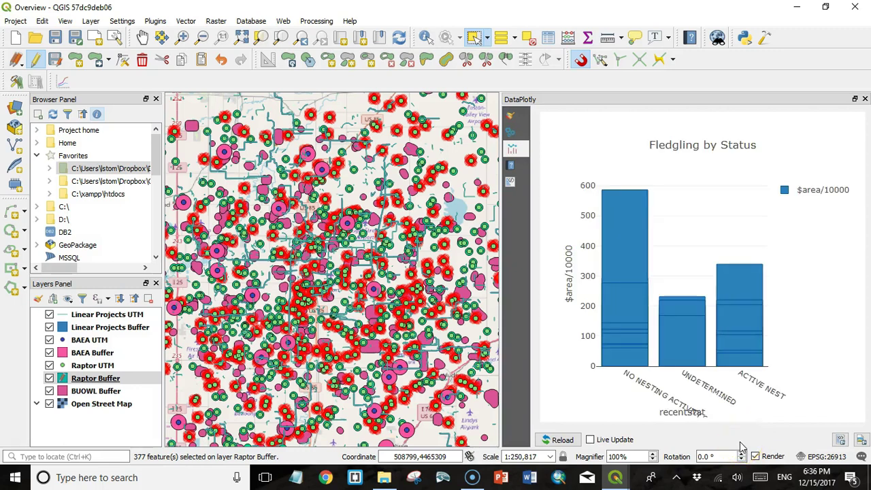
Step: Chart it as a Histogram, then a Pie Plot with 44.7%, 28.8% and 26.5% slices
click(510, 116)
click(835, 114)
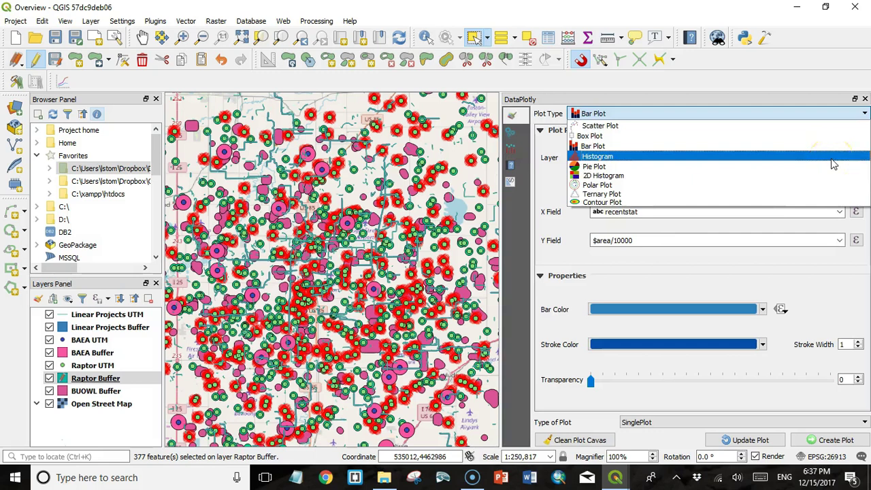
click(834, 164)
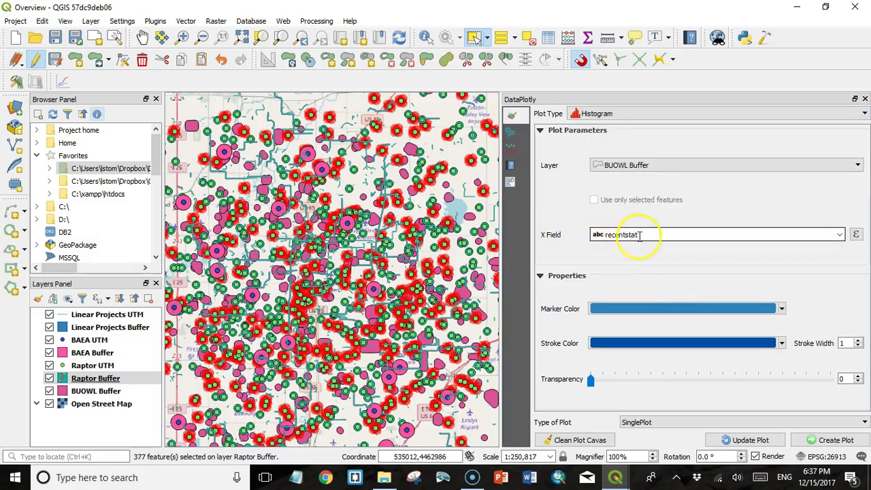
click(671, 233)
click(592, 243)
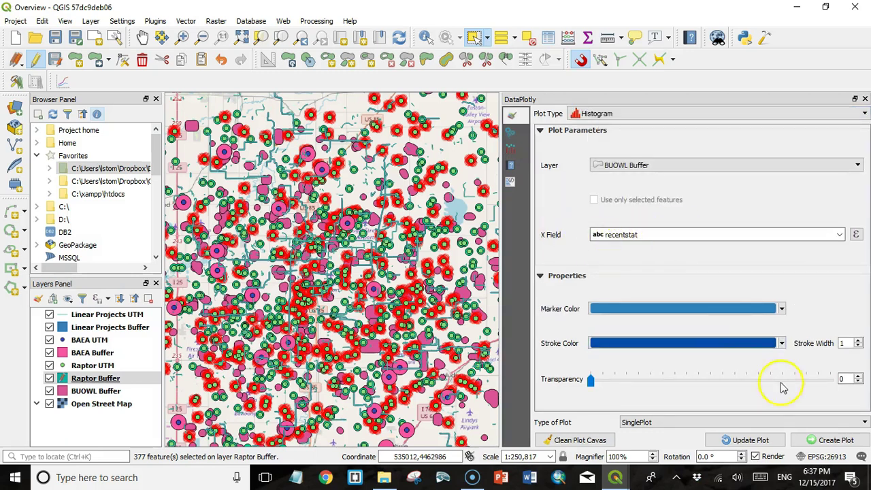
click(752, 441)
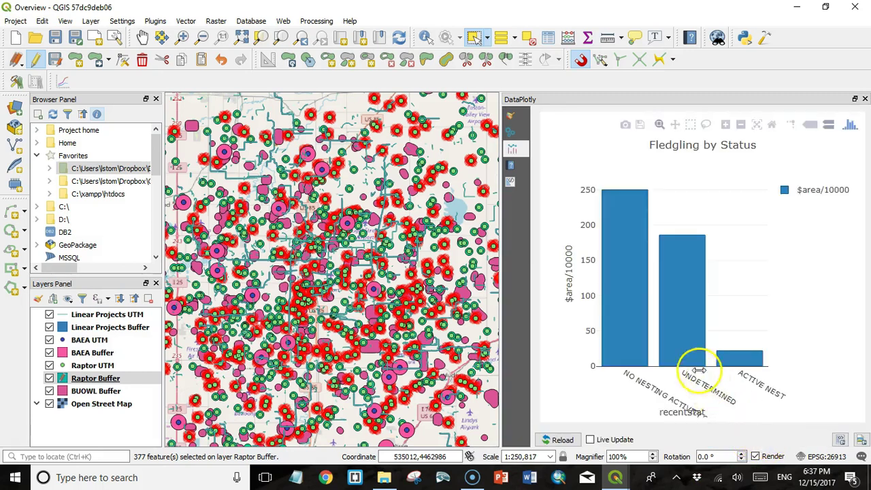
mouse_move(687, 309)
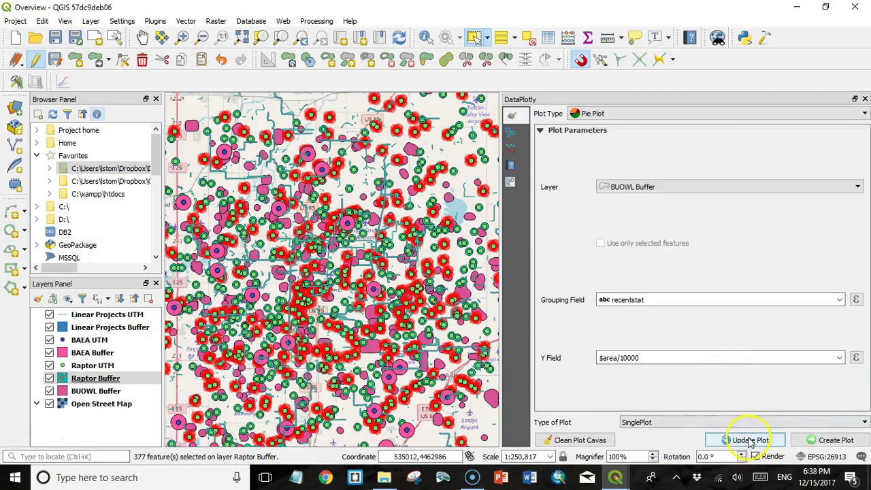
click(748, 441)
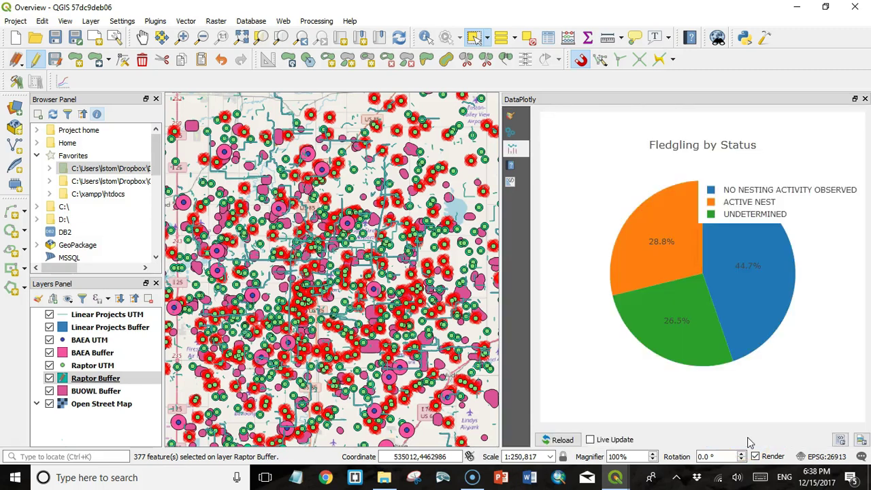
click(714, 113)
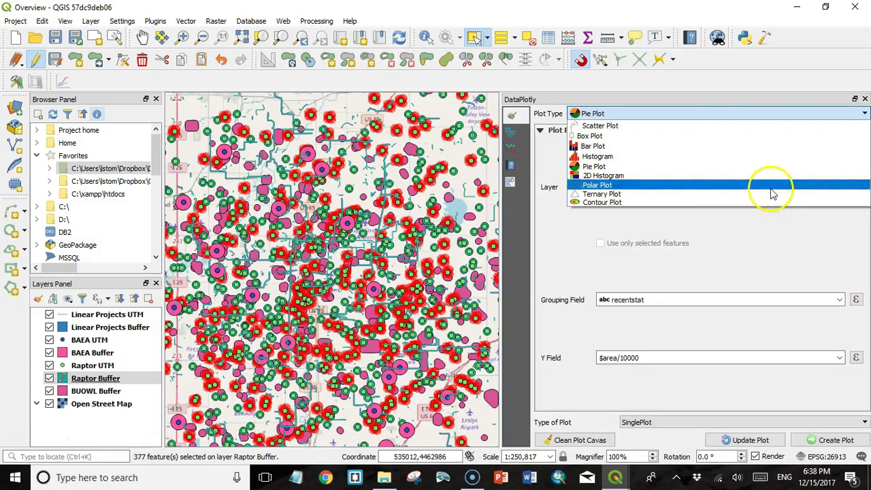
click(590, 210)
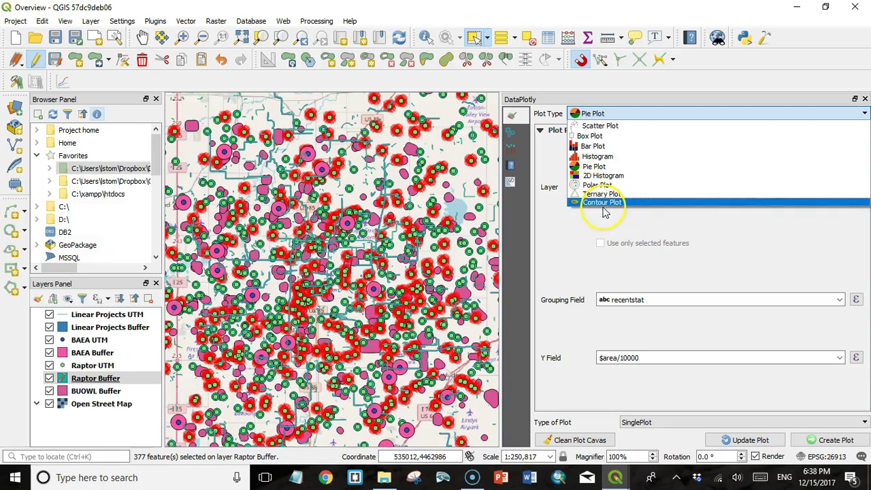
click(580, 227)
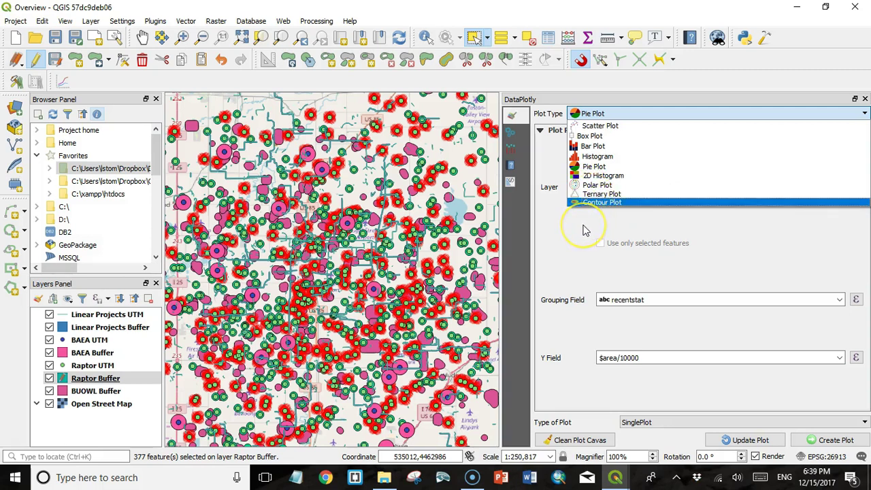
click(582, 230)
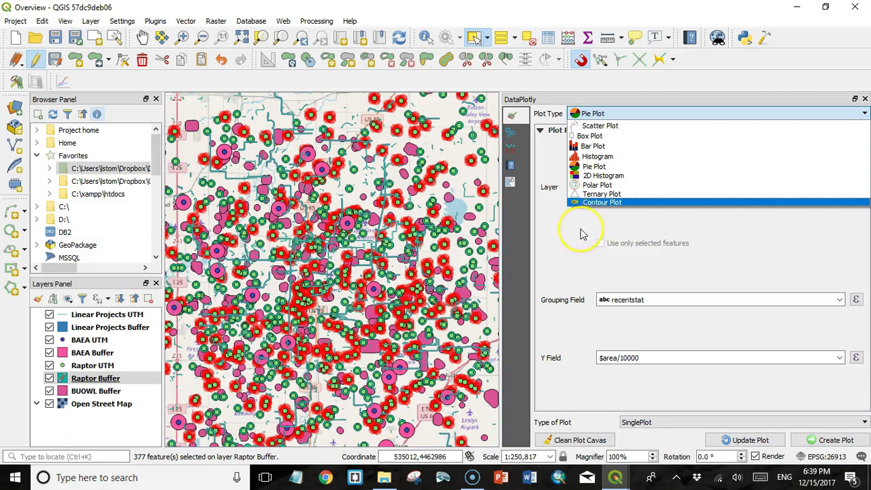
click(580, 233)
drag(580, 233, 594, 255)
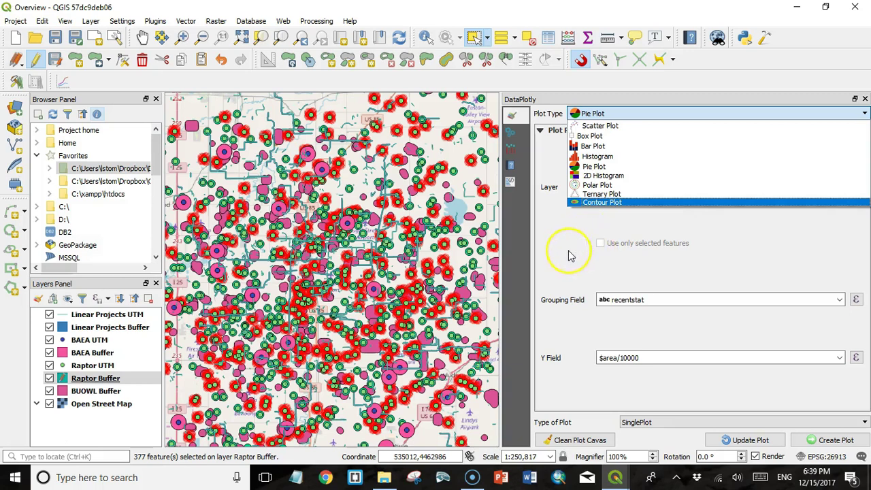